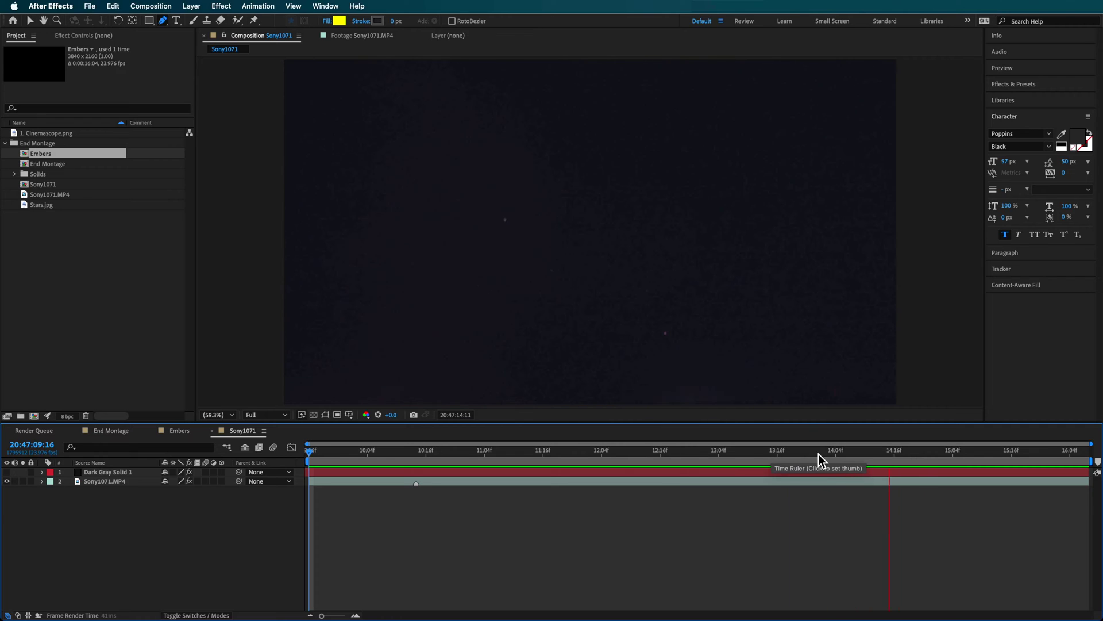
# Stop playback, add a new Dark Gray Solid 2 on top, and hide it to reveal the campfire.
pyautogui.click(446, 453)
pyautogui.press('space')
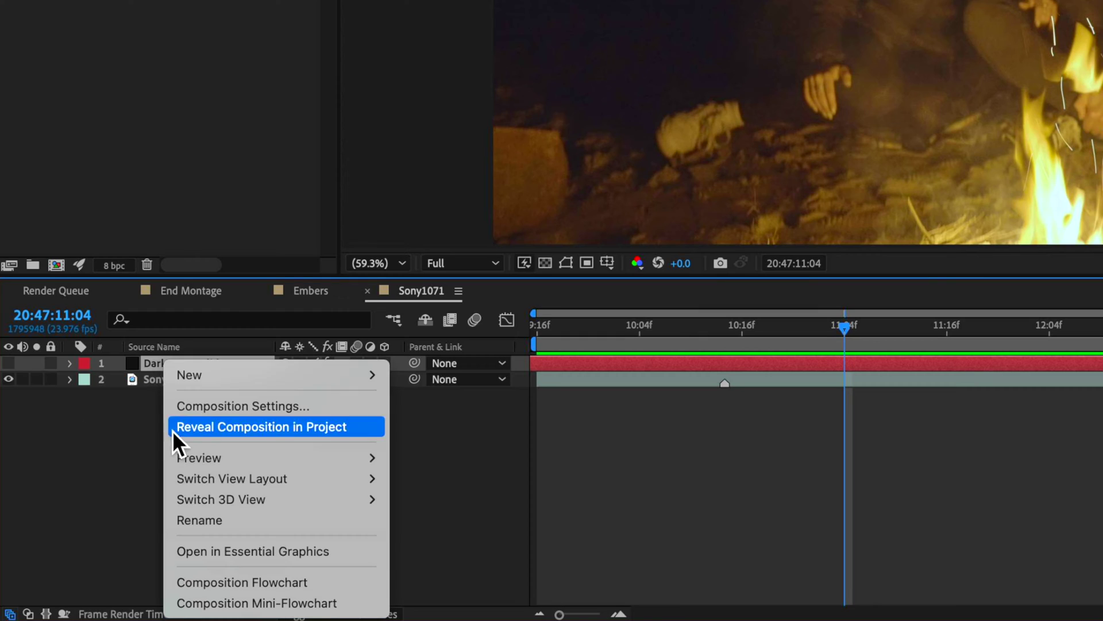
pyautogui.moveTo(362, 377)
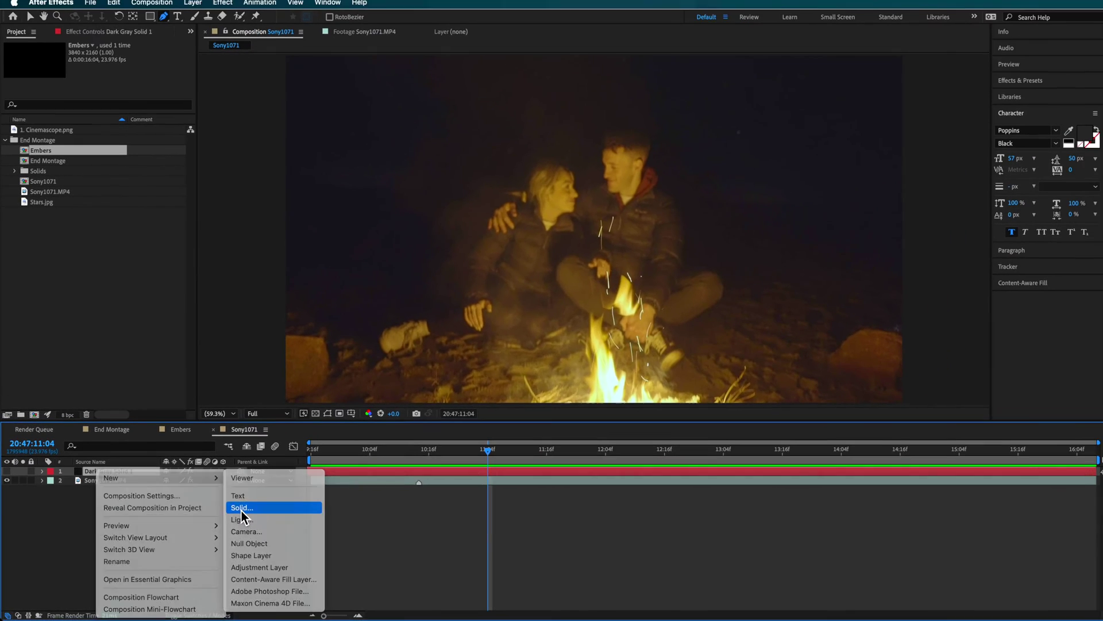
pyautogui.click(319, 483)
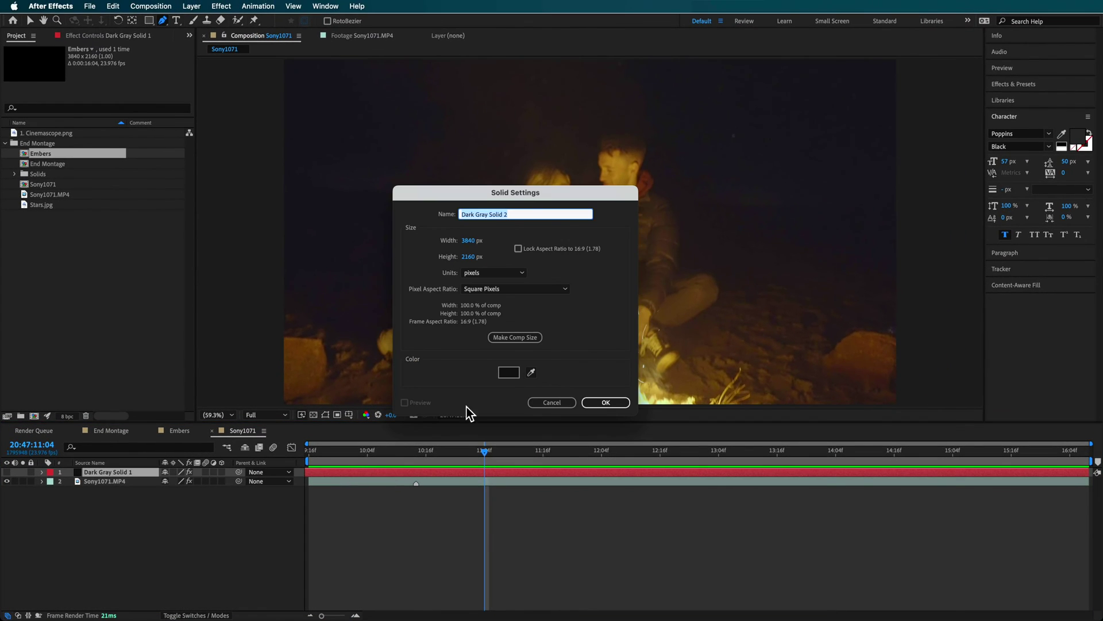
pyautogui.click(606, 403)
pyautogui.click(7, 472)
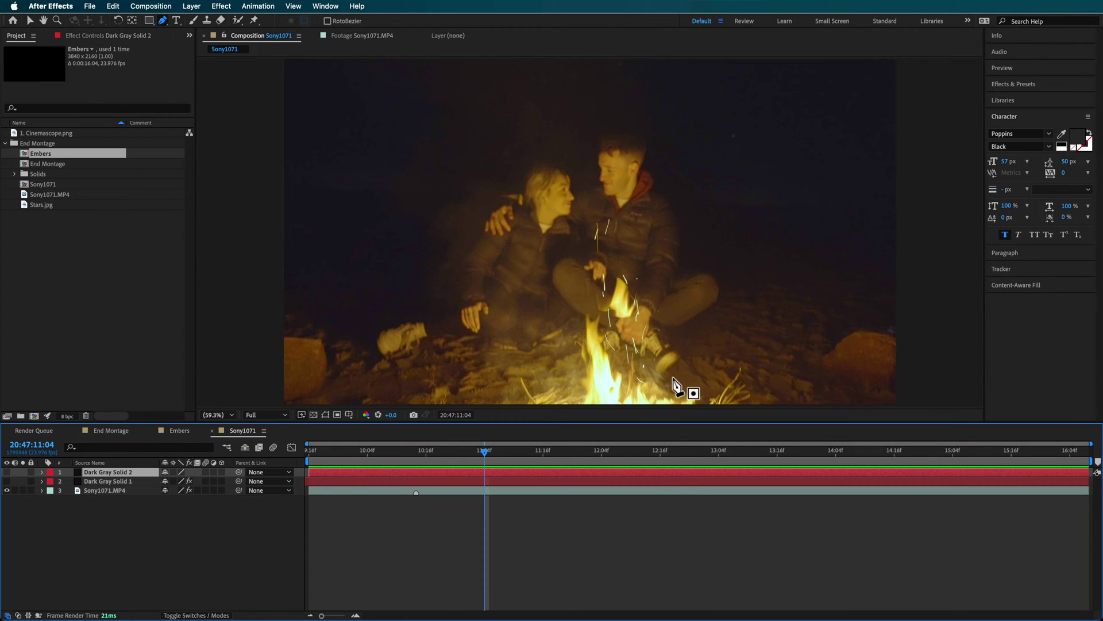
pyautogui.scroll(-2, 575, 313)
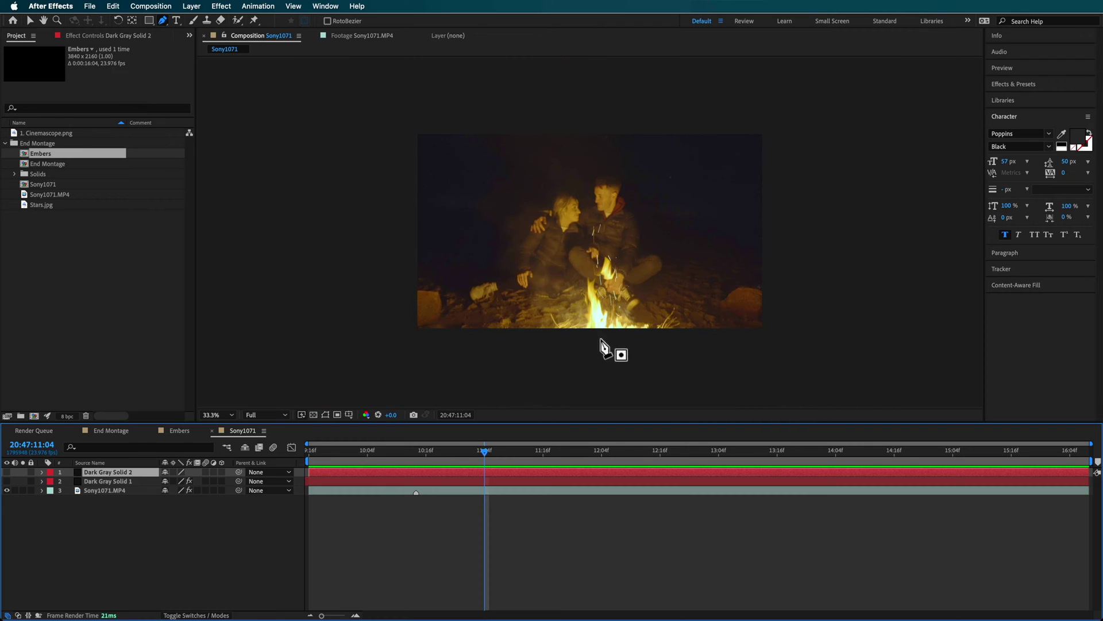
# Scrub back to an earlier campfire frame, preview the footage, and select Dark Gray Solid 1.
pyautogui.moveTo(456, 452); pyautogui.dragTo(391, 458)
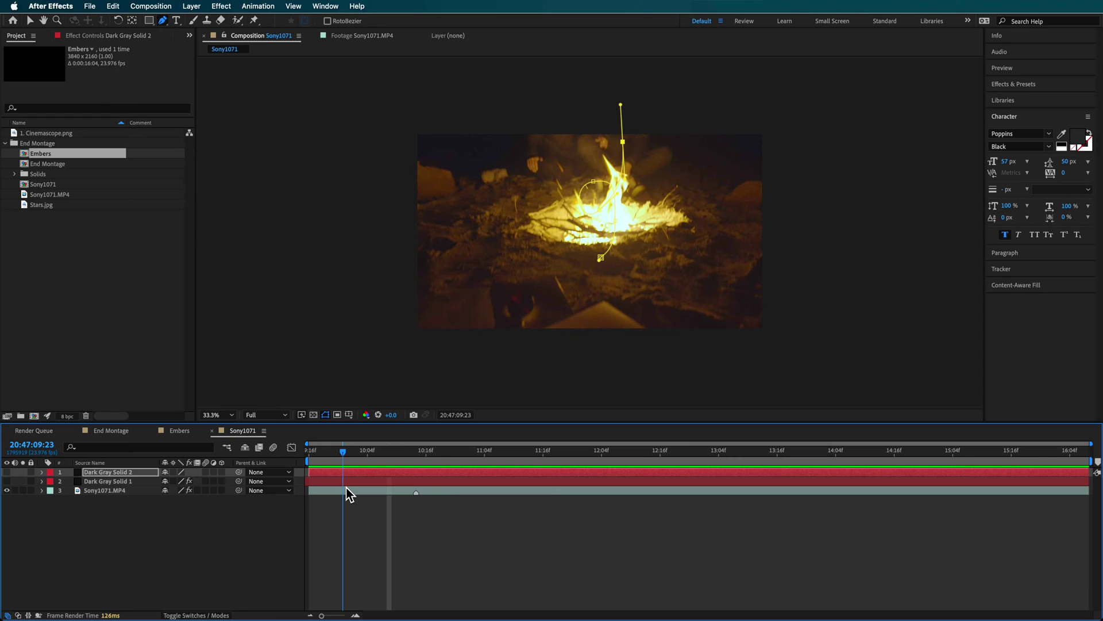
pyautogui.press('space')
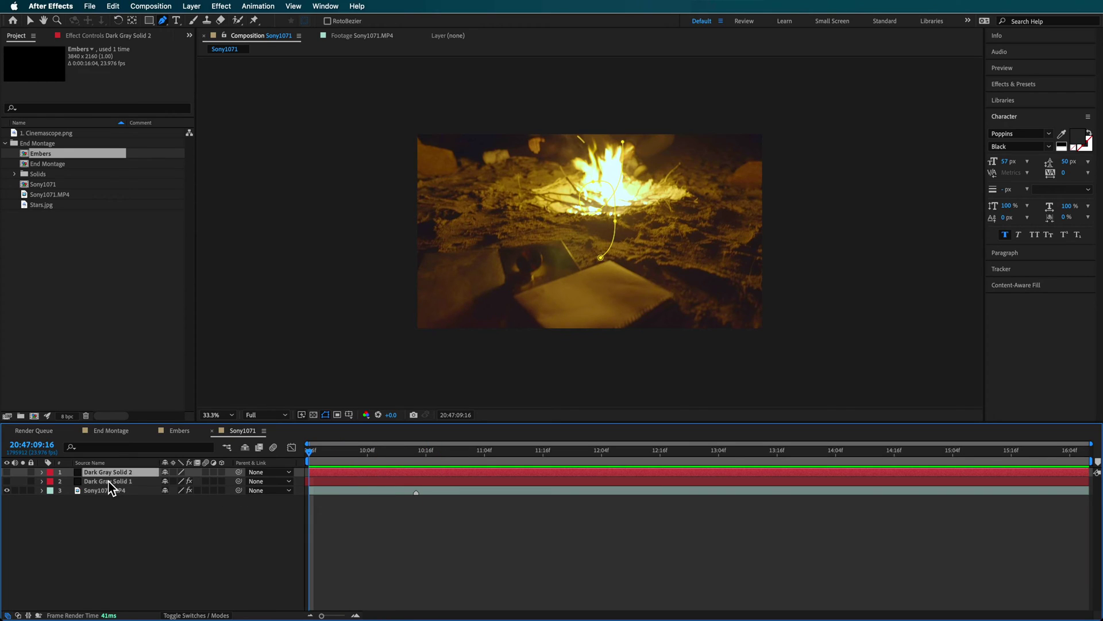
pyautogui.click(108, 481)
# Copy the Stroke effect from Dark Gray Solid 1 and paste it onto Dark Gray Solid 2.
pyautogui.click(55, 35)
pyautogui.hotkey('ctrl', 'Up')
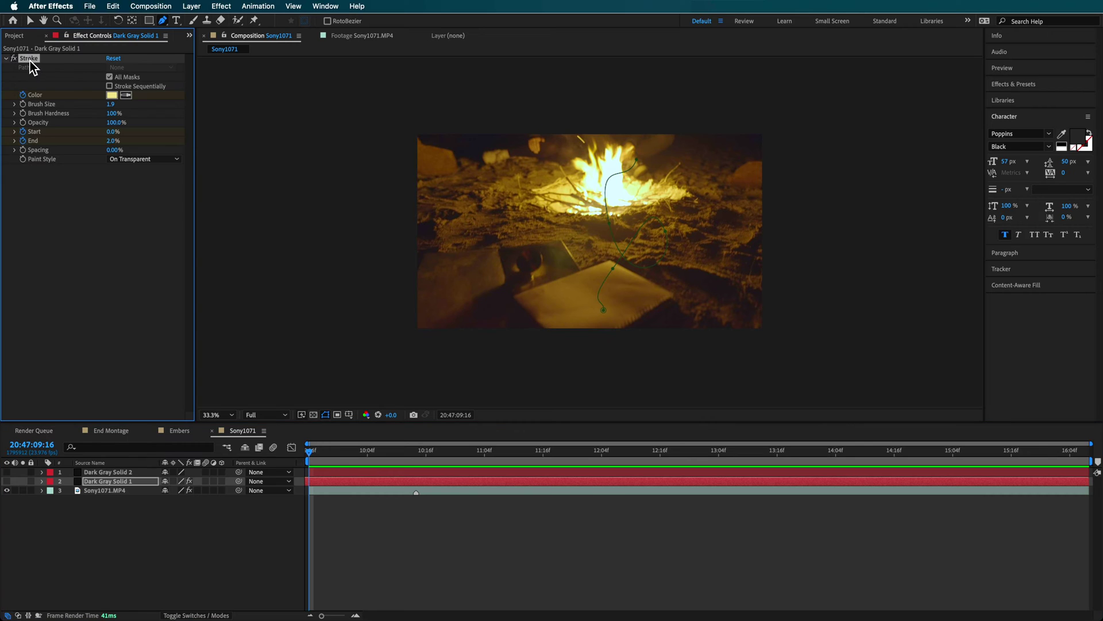
pyautogui.press('k')
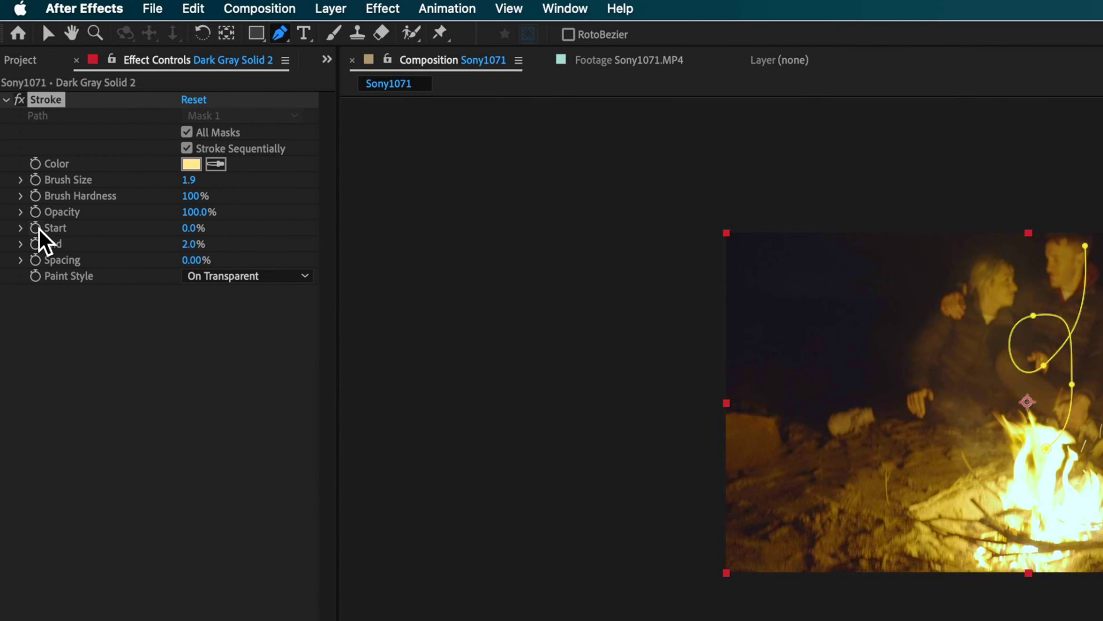
# Keyframe stroke End from 2% to 100%, hide the mask outline, and raise Start to 99.5%.
pyautogui.click(36, 243)
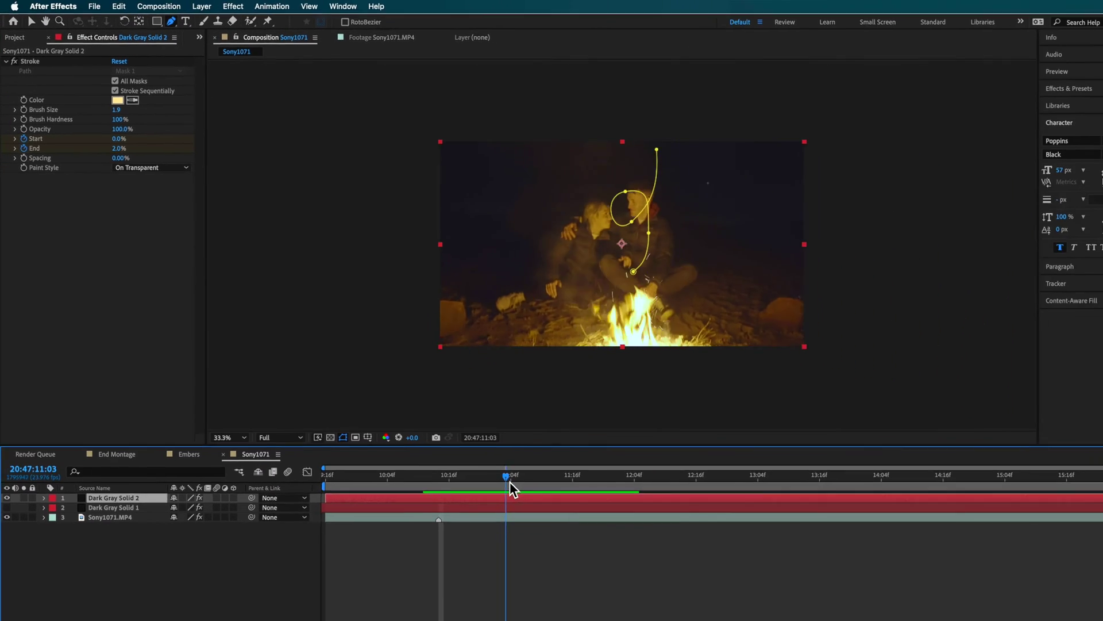
pyautogui.moveTo(509, 482); pyautogui.dragTo(925, 469)
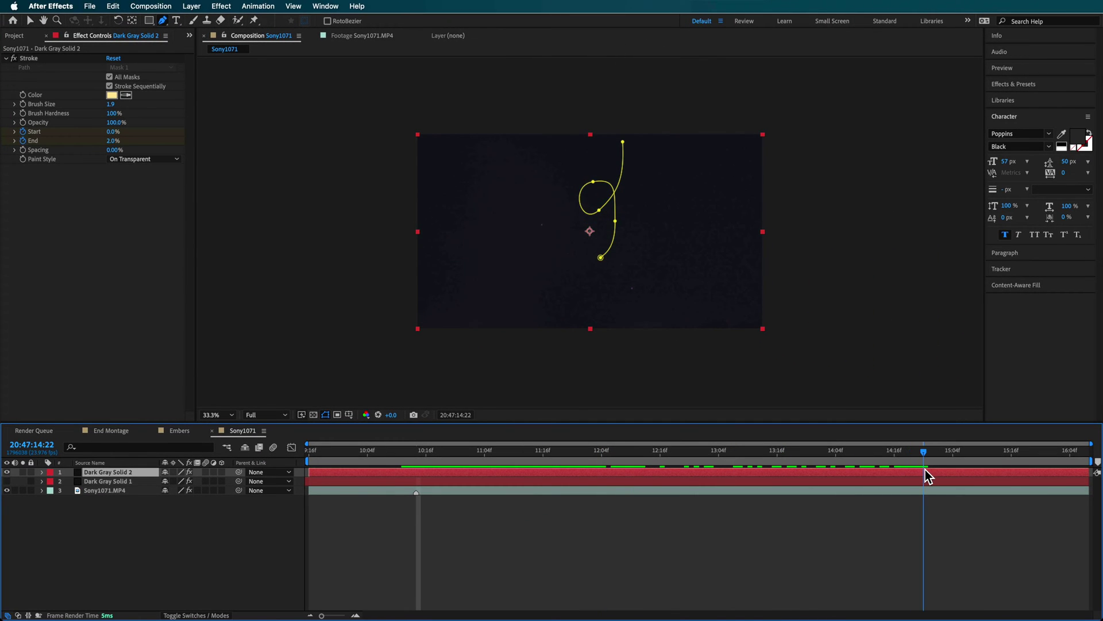
pyautogui.moveTo(113, 141); pyautogui.dragTo(234, 150)
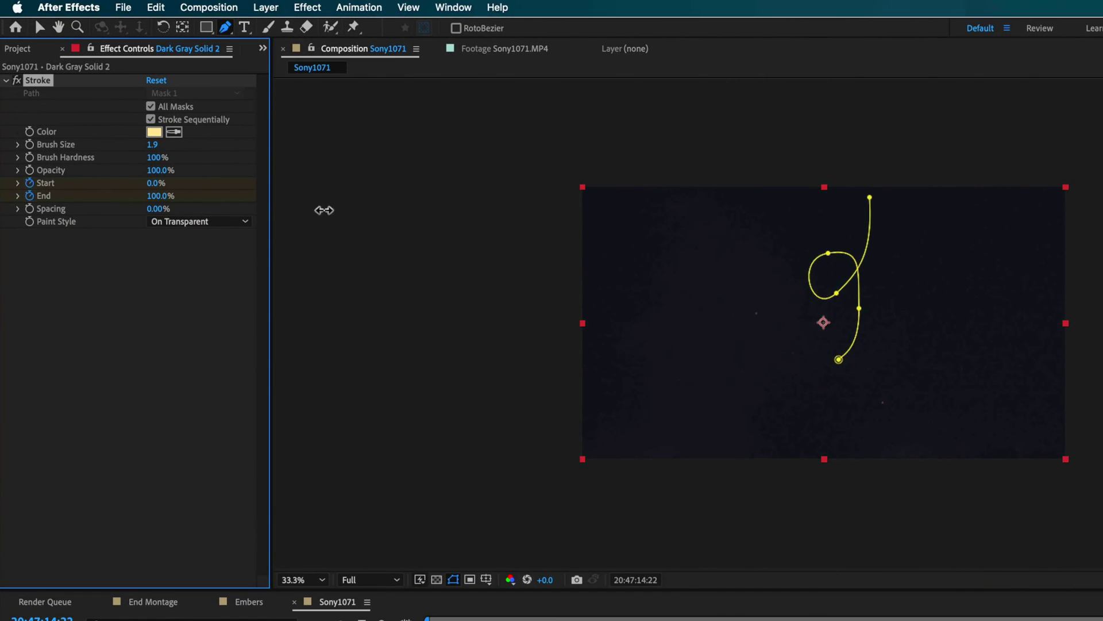
pyautogui.click(454, 579)
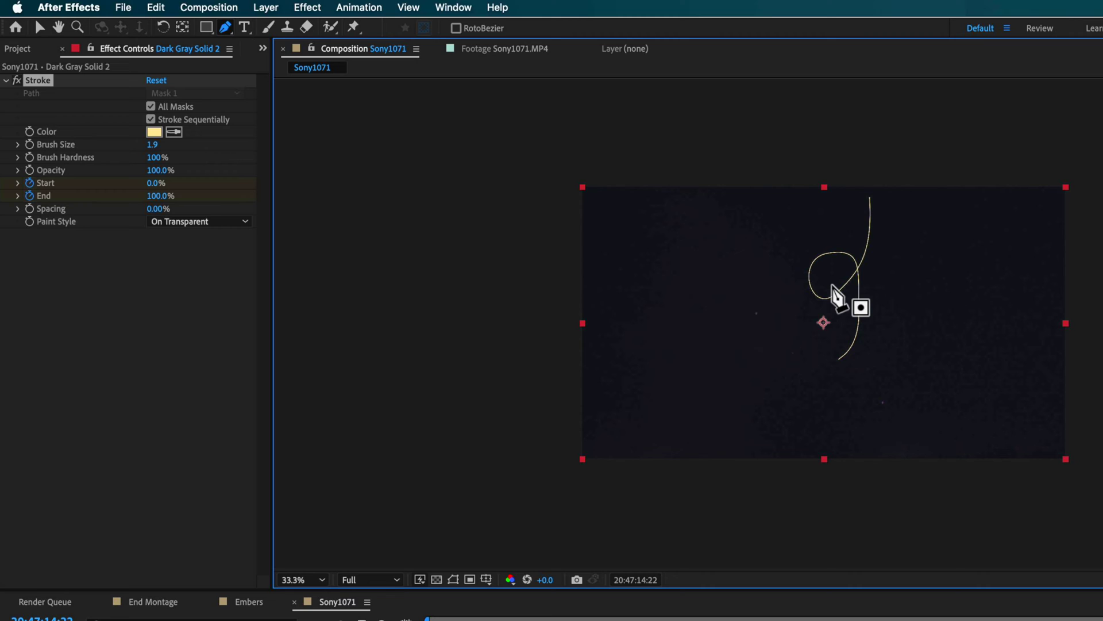
pyautogui.moveTo(163, 189); pyautogui.dragTo(170, 185)
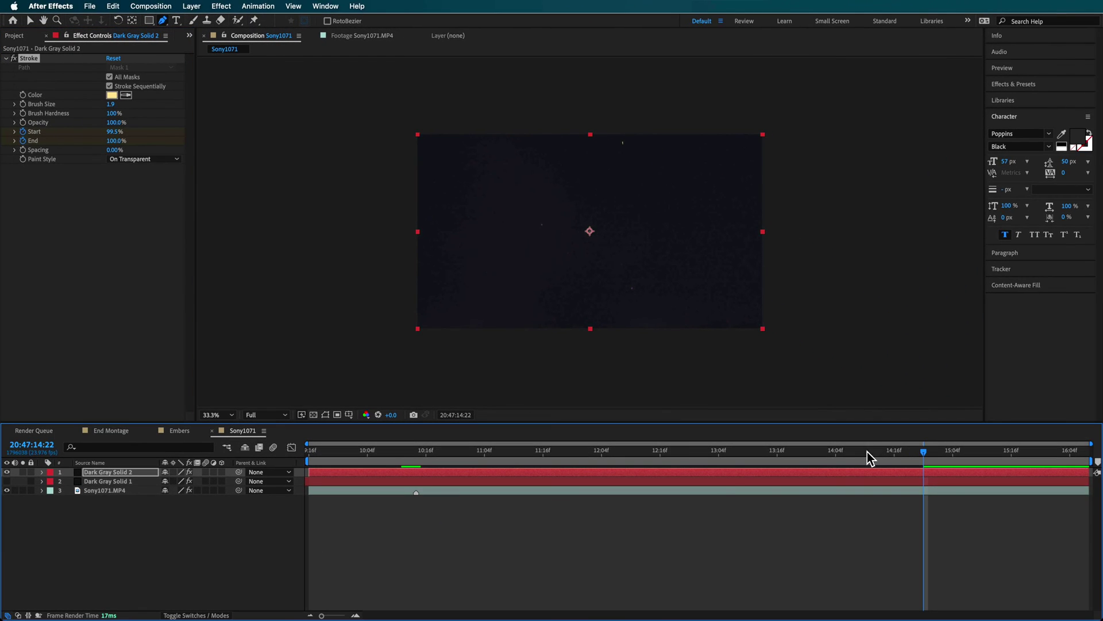
# Apply Easy Ease to the stroke's Start and End keyframes and scrub through the streak.
pyautogui.moveTo(784, 457); pyautogui.dragTo(574, 449)
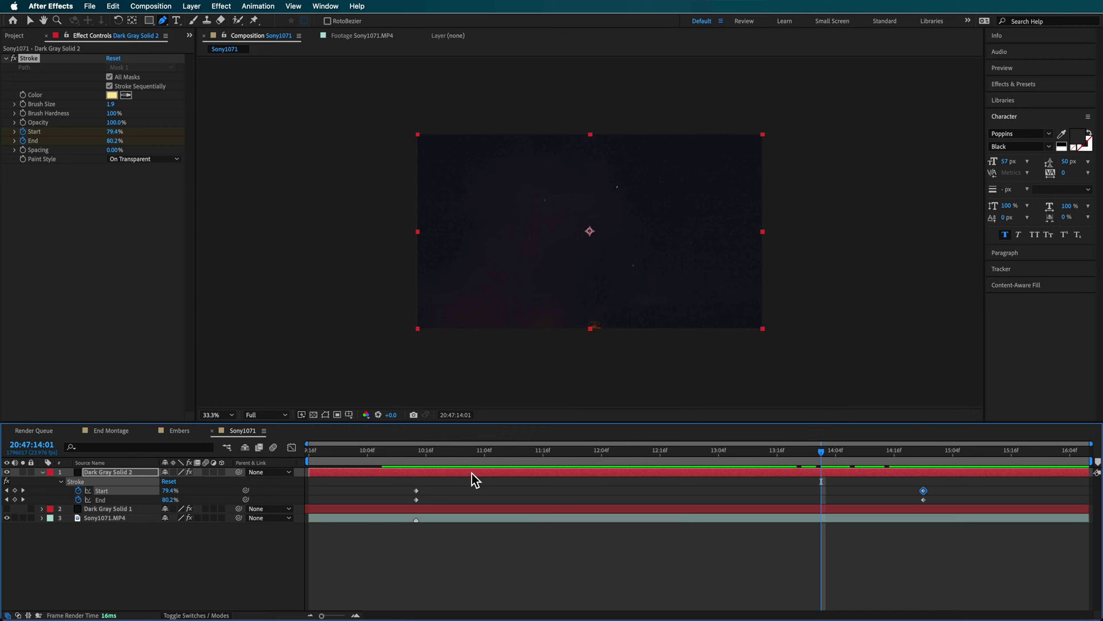
pyautogui.moveTo(879, 470); pyautogui.dragTo(954, 477)
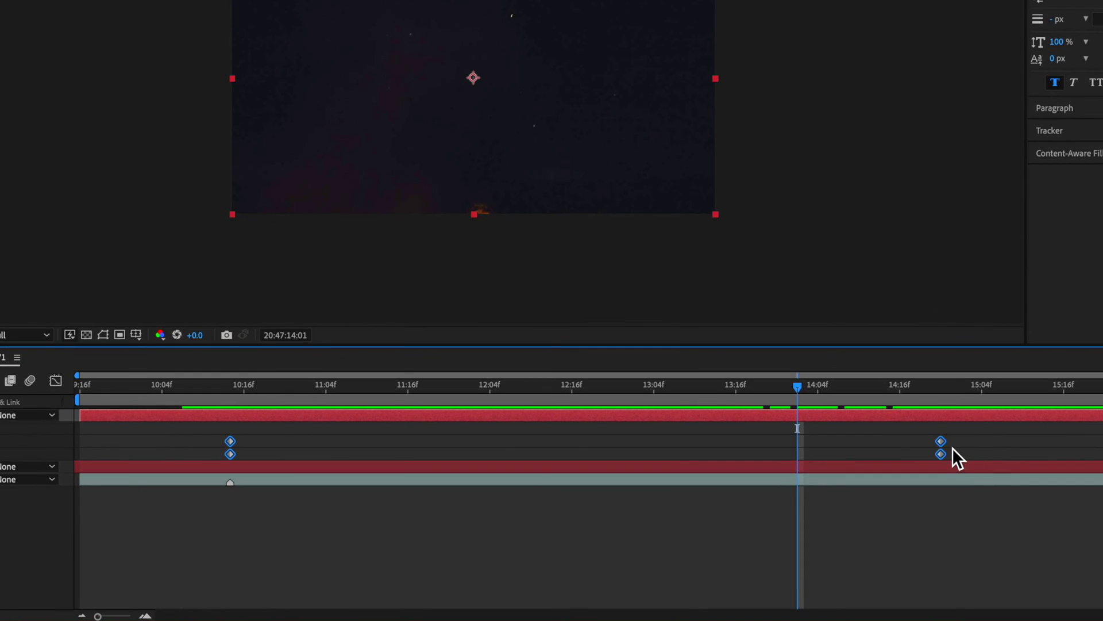
pyautogui.rightClick(933, 465)
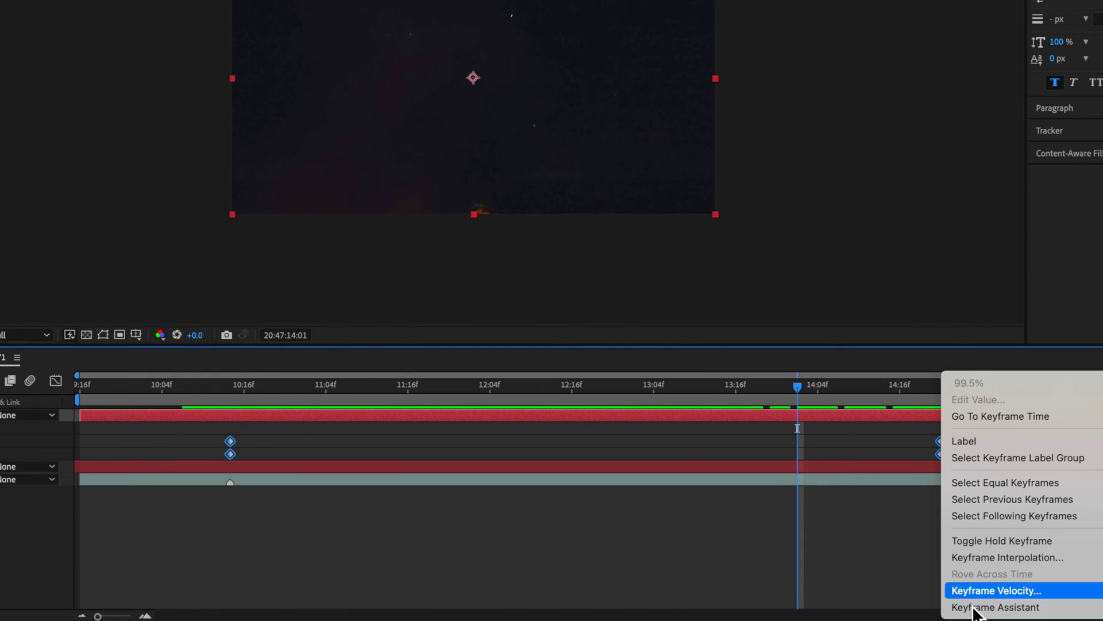
pyautogui.moveTo(976, 609)
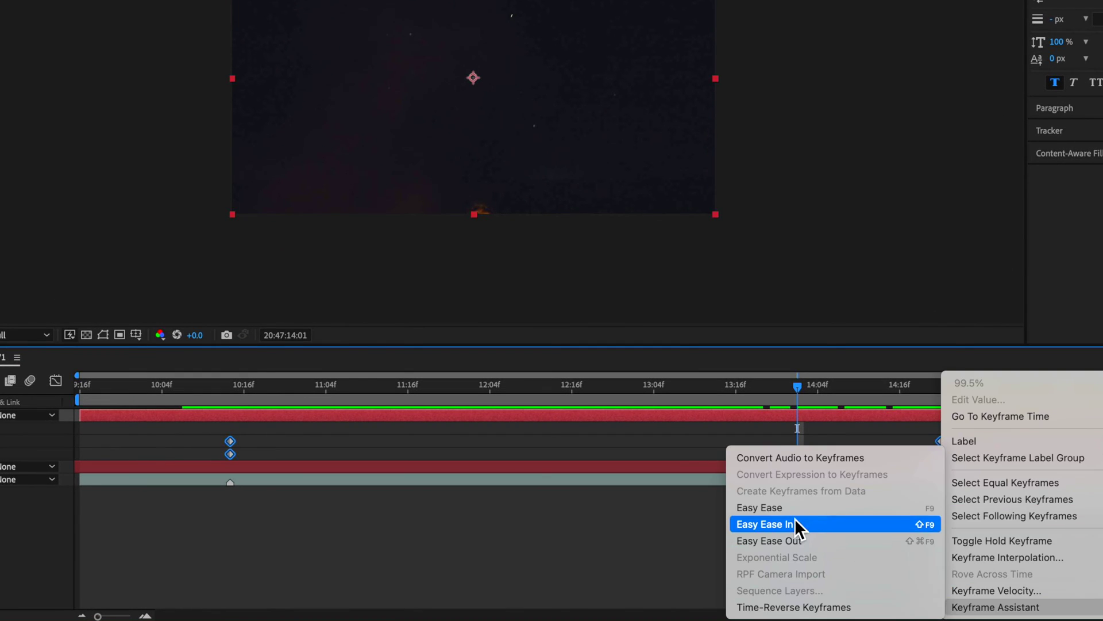
pyautogui.press('Return')
pyautogui.moveTo(353, 395); pyautogui.dragTo(559, 408)
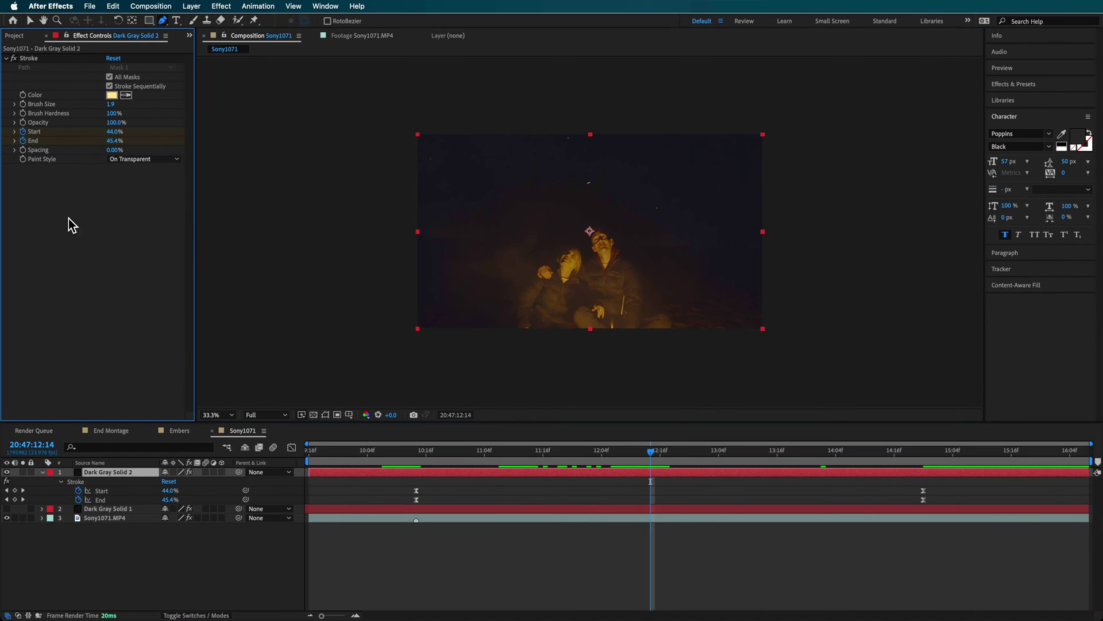
# Add an End keyframe at 12:14 and lower Start there to lengthen the streak.
pyautogui.click(15, 499)
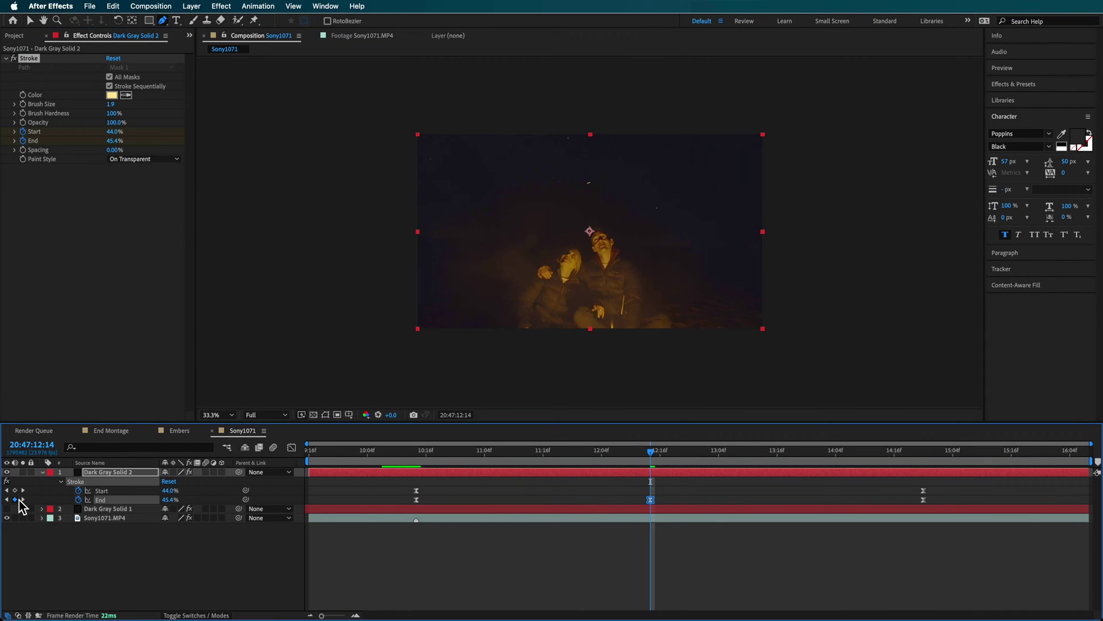
pyautogui.click(109, 250)
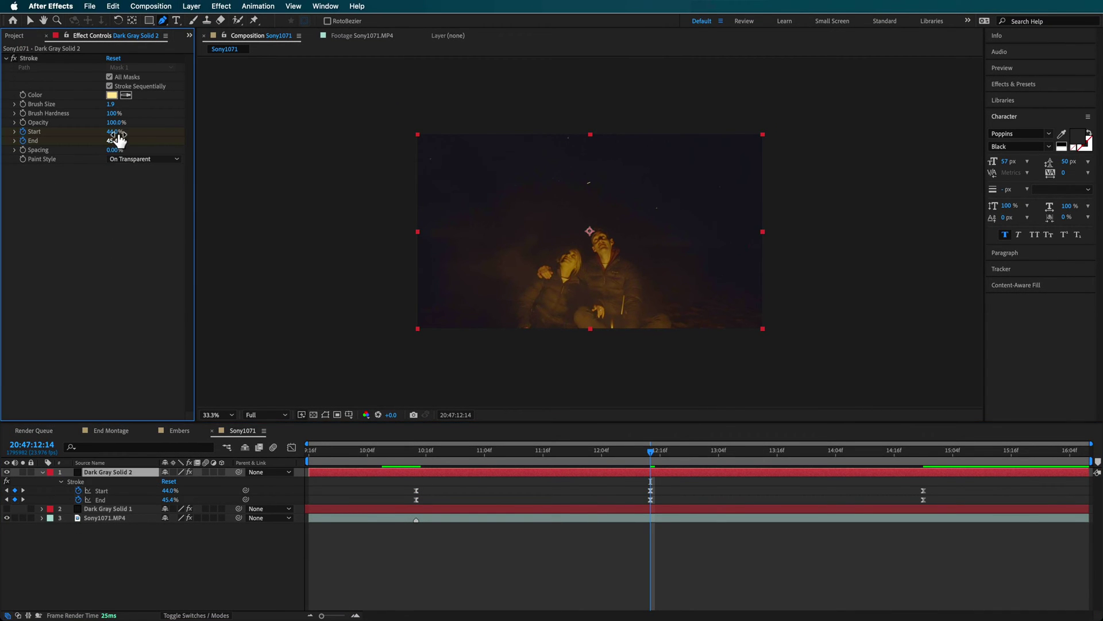
pyautogui.moveTo(114, 133); pyautogui.dragTo(112, 134)
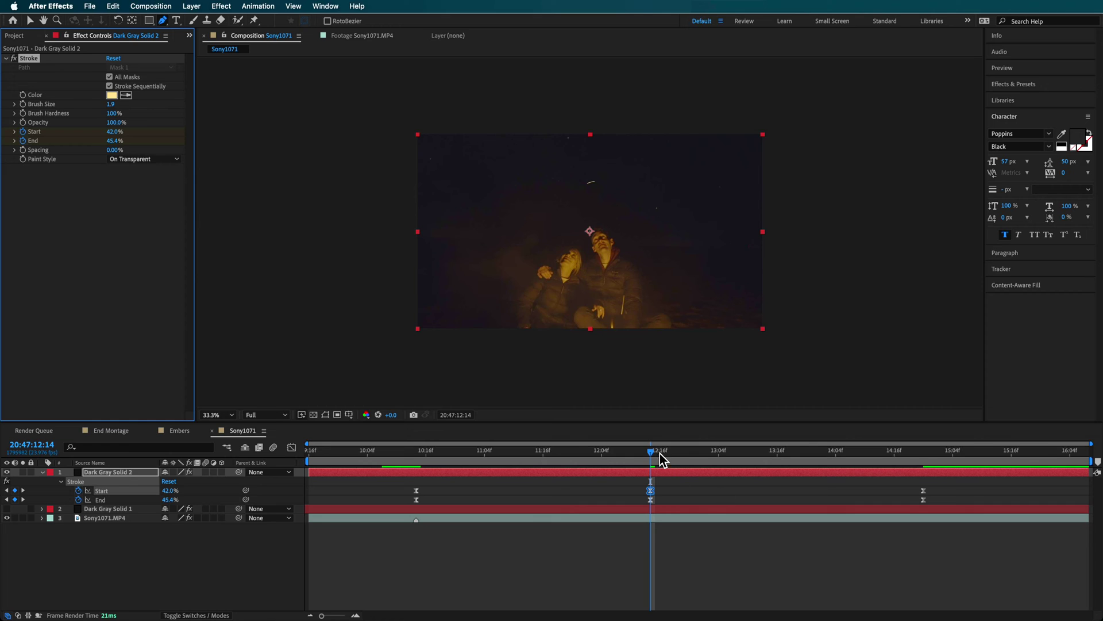
pyautogui.moveTo(658, 454); pyautogui.dragTo(734, 463)
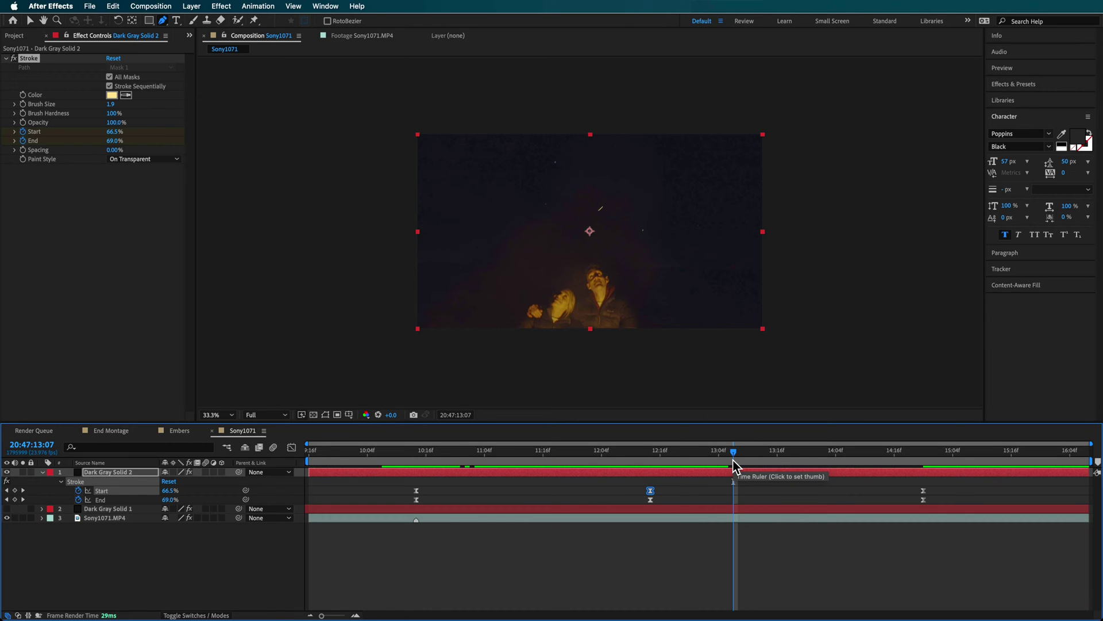
pyautogui.moveTo(452, 454); pyautogui.dragTo(495, 462)
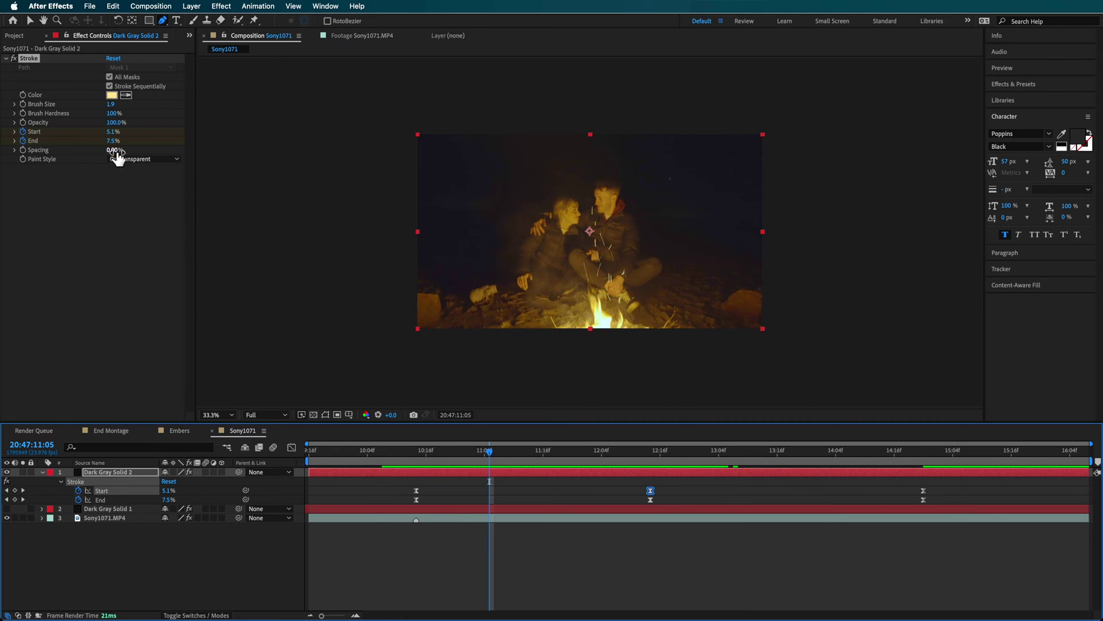
# Raise End to 6% on the first stroke keyframe and review the mid-animation motion.
pyautogui.click(418, 460)
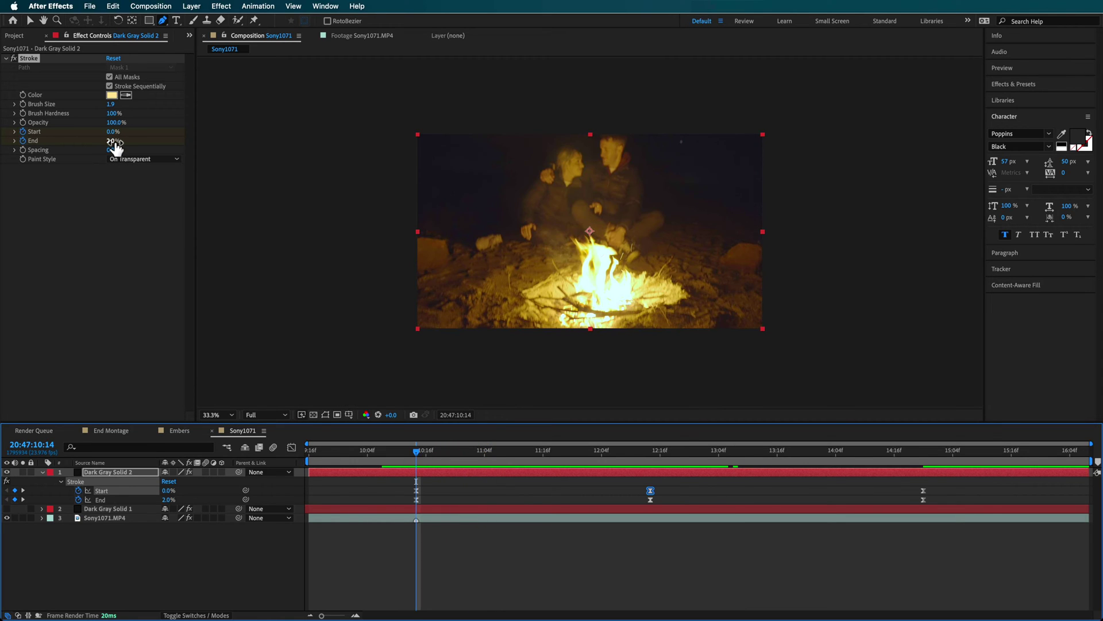
pyautogui.moveTo(114, 143); pyautogui.dragTo(118, 144)
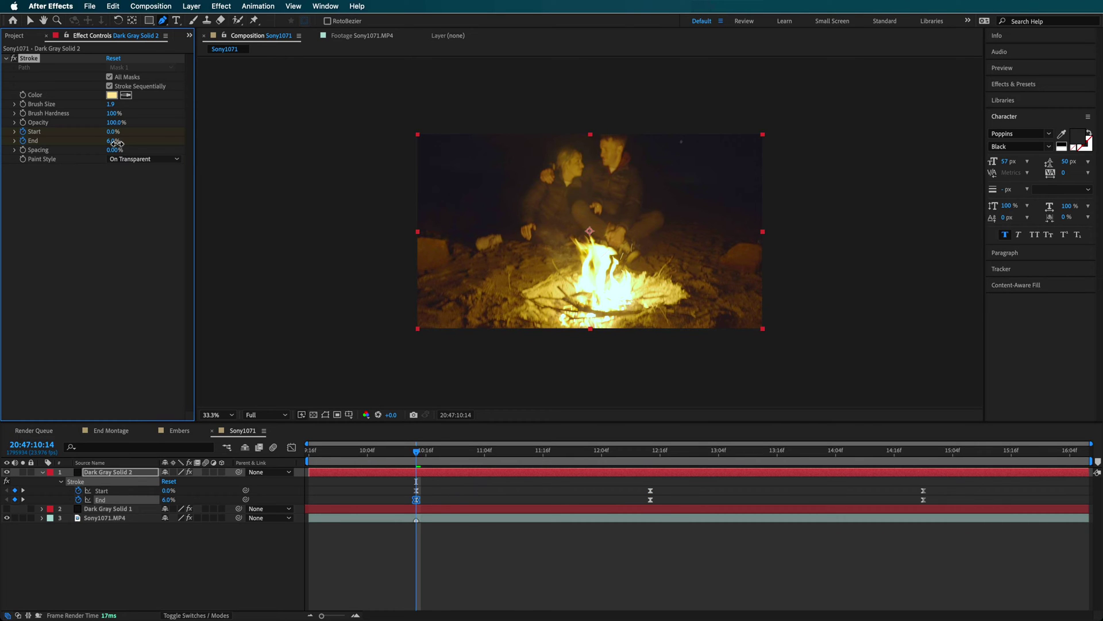
pyautogui.moveTo(444, 453); pyautogui.dragTo(643, 467)
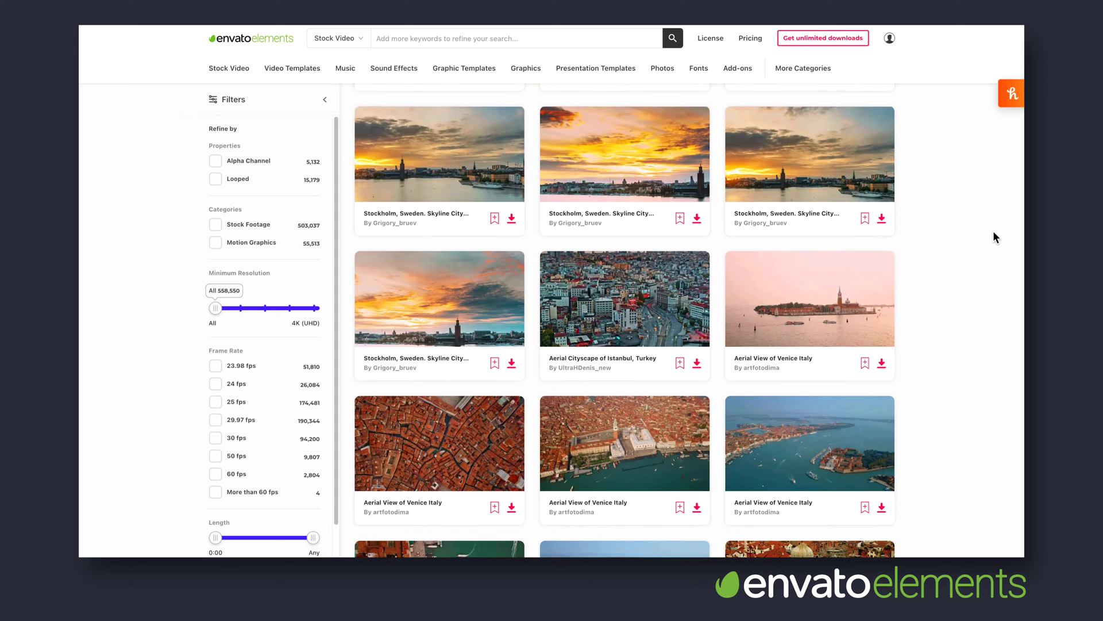
# Search Envato Elements Stock Video for 'embers' and download the Aerial View of Venice Italy clip.
pyautogui.scroll(-8, 996, 237)
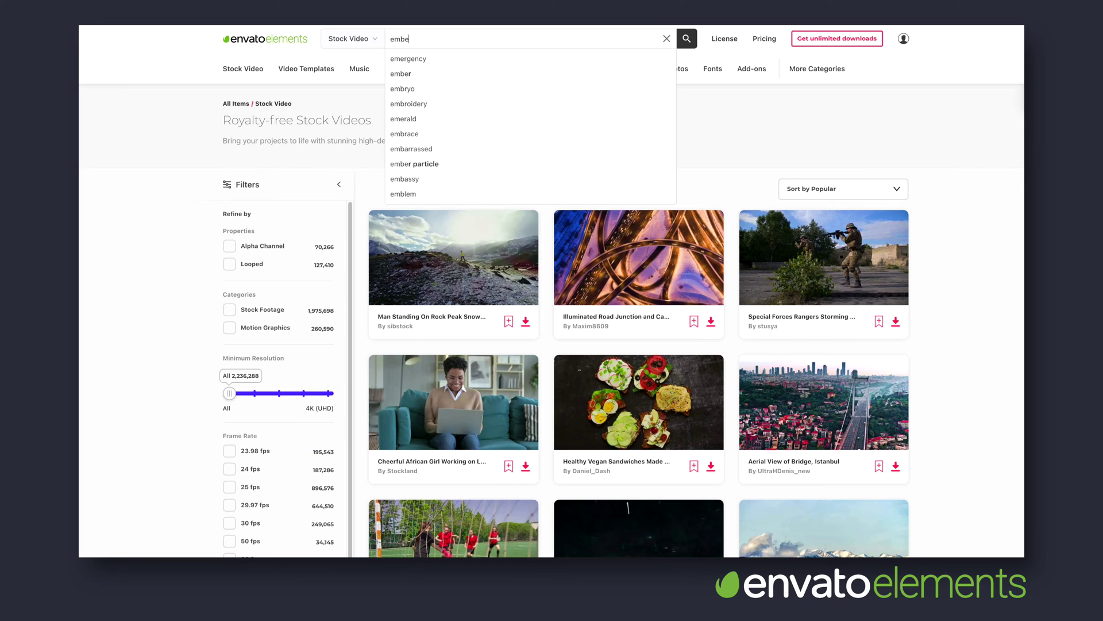
pyautogui.press('Return')
pyautogui.scroll(-3, 961, 302)
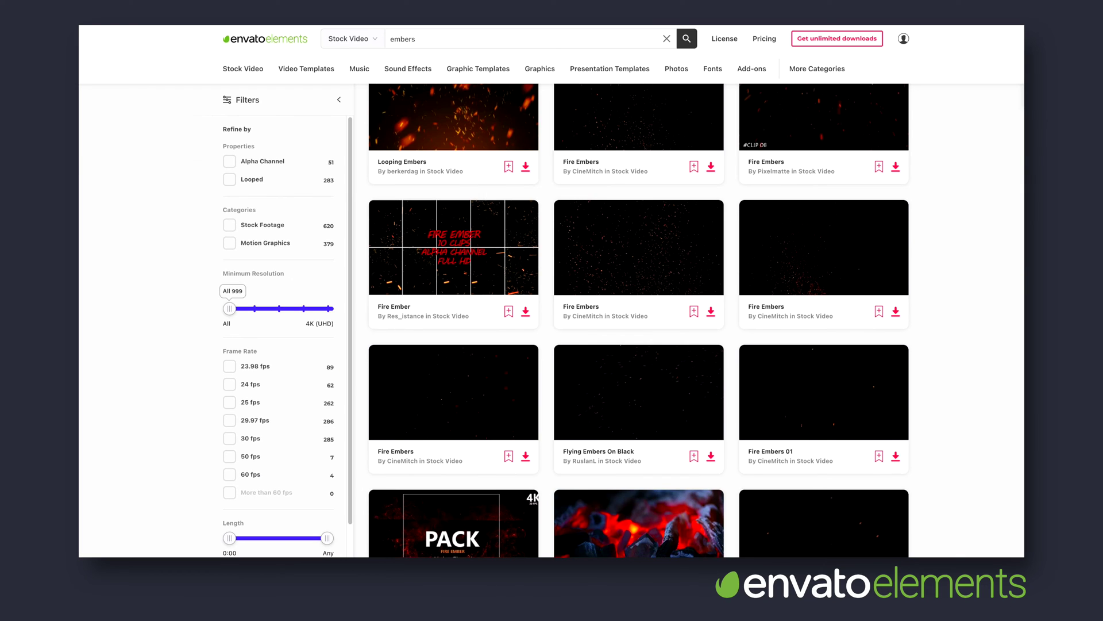
pyautogui.scroll(-5, 1012, 268)
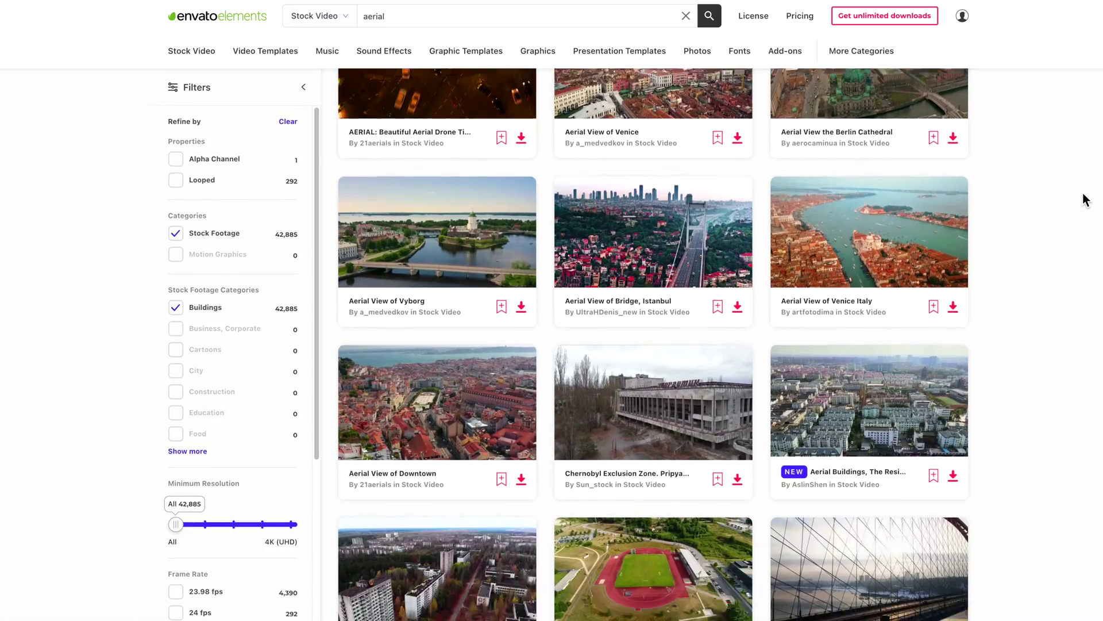
pyautogui.scroll(-7, 1082, 192)
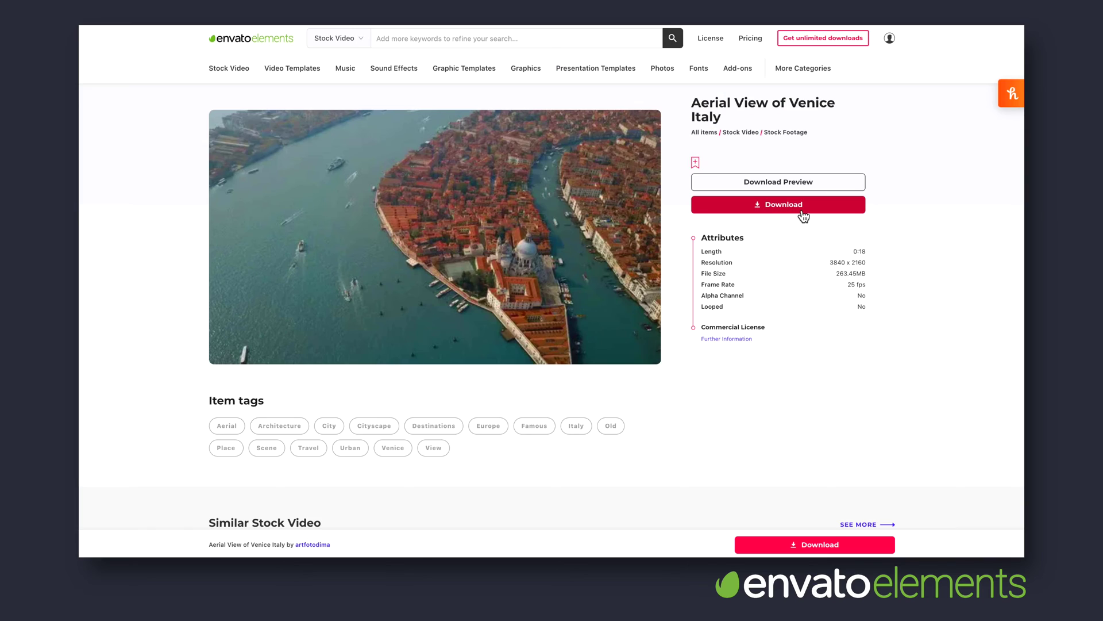
pyautogui.click(803, 206)
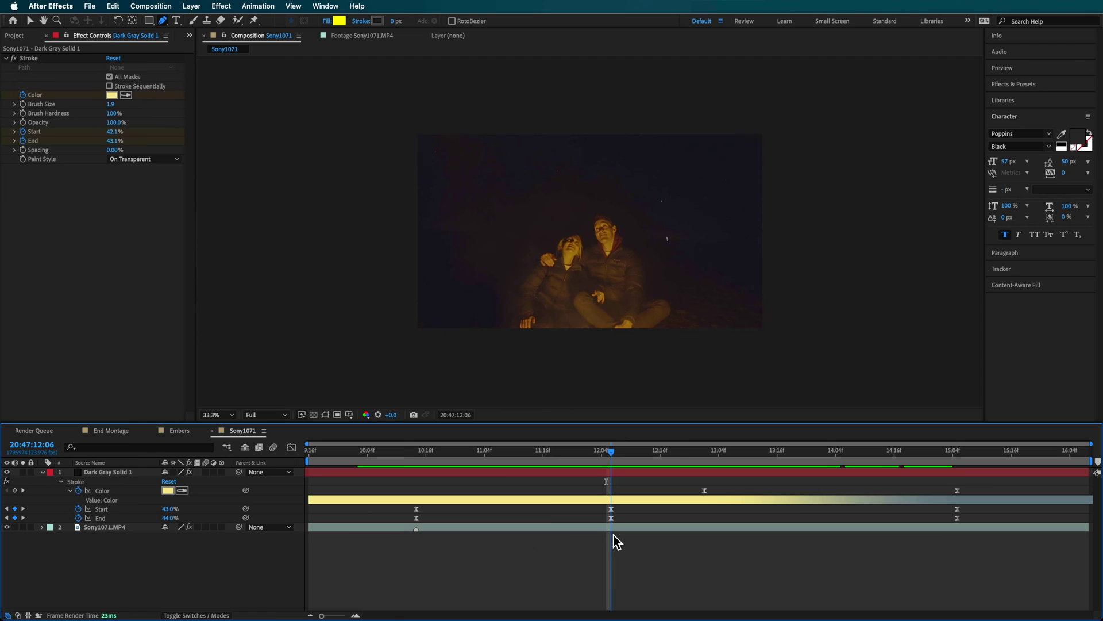
# Show the Start speed graph, slow the speed around the 12:04f keyframe, then undo it.
pyautogui.click(101, 510)
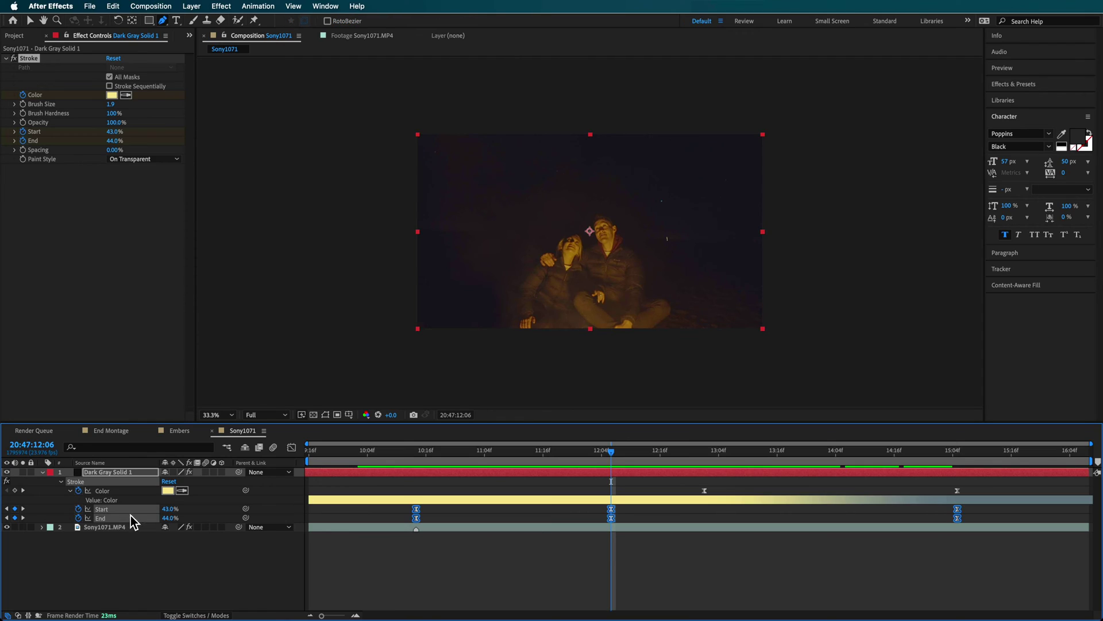
pyautogui.click(292, 447)
pyautogui.press('v')
pyautogui.moveTo(611, 519); pyautogui.dragTo(613, 564)
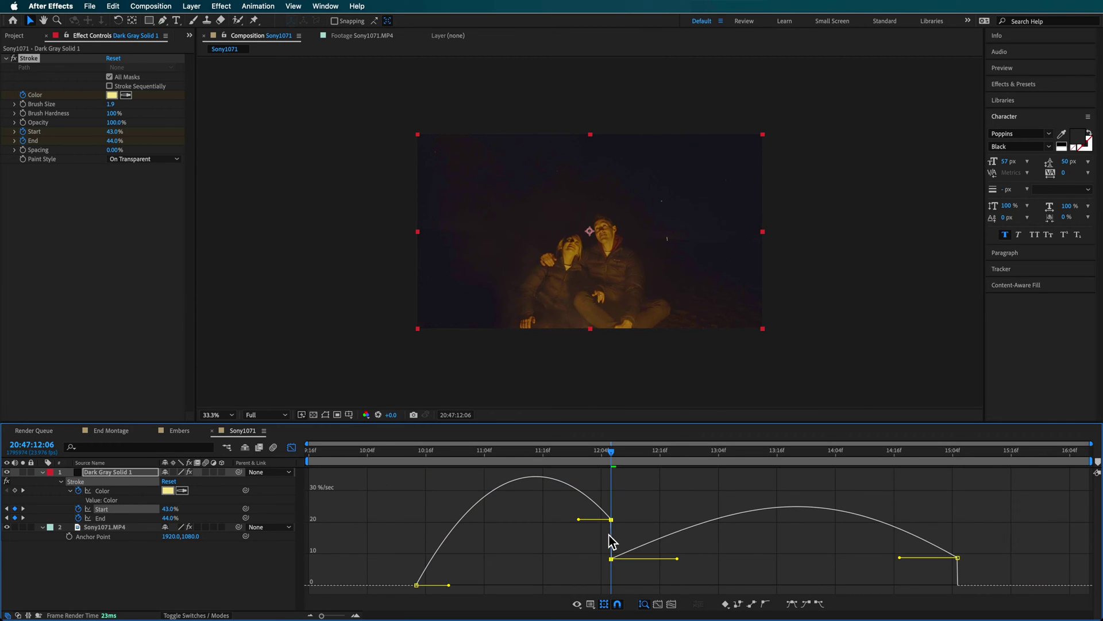
pyautogui.moveTo(612, 519); pyautogui.dragTo(617, 566)
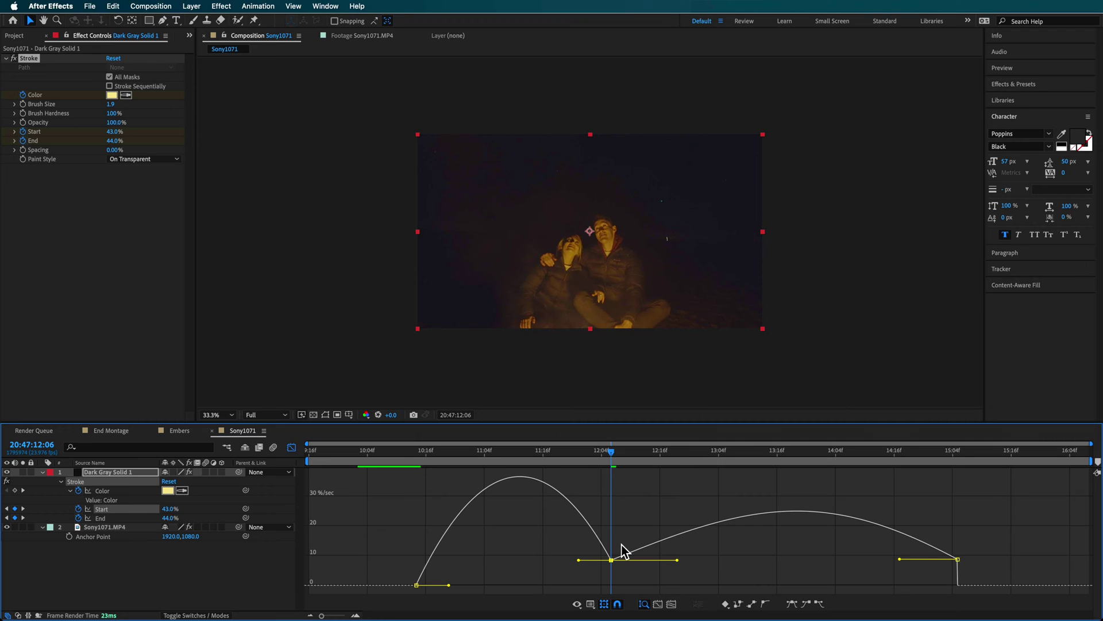
pyautogui.press('super+z')
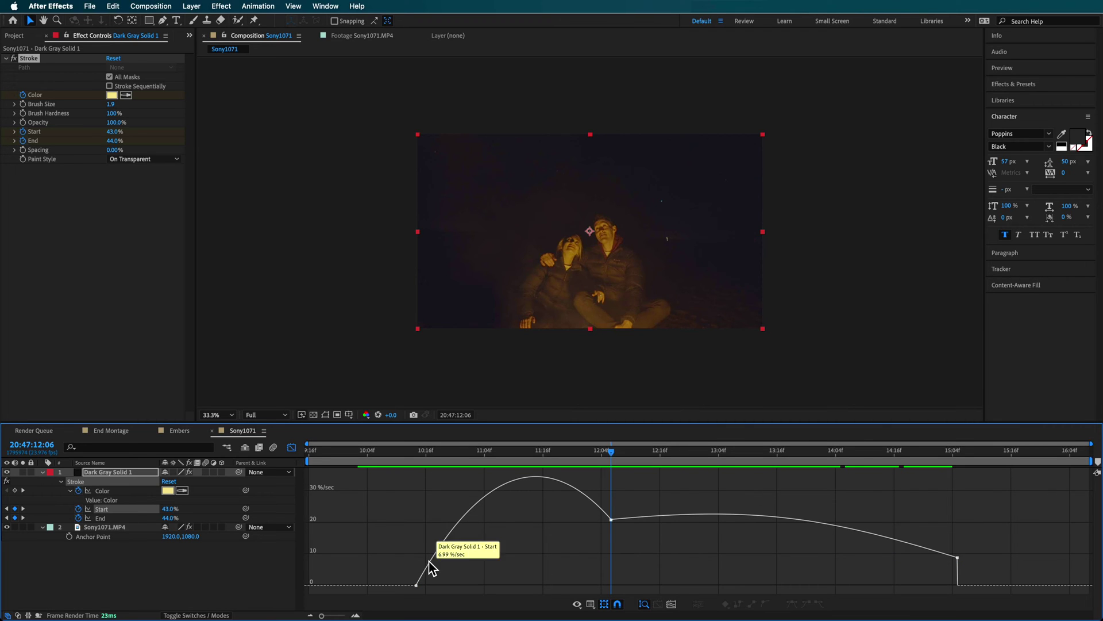
# Set Start's speed after 12:04f to about 20 %/sec and select the 12:04f keyframes in keyframe view.
pyautogui.moveTo(613, 521)
pyautogui.mouseDown()
pyautogui.moveTo(614, 569)
pyautogui.moveTo(618, 527)
pyautogui.mouseUp()
pyautogui.click(482, 500)
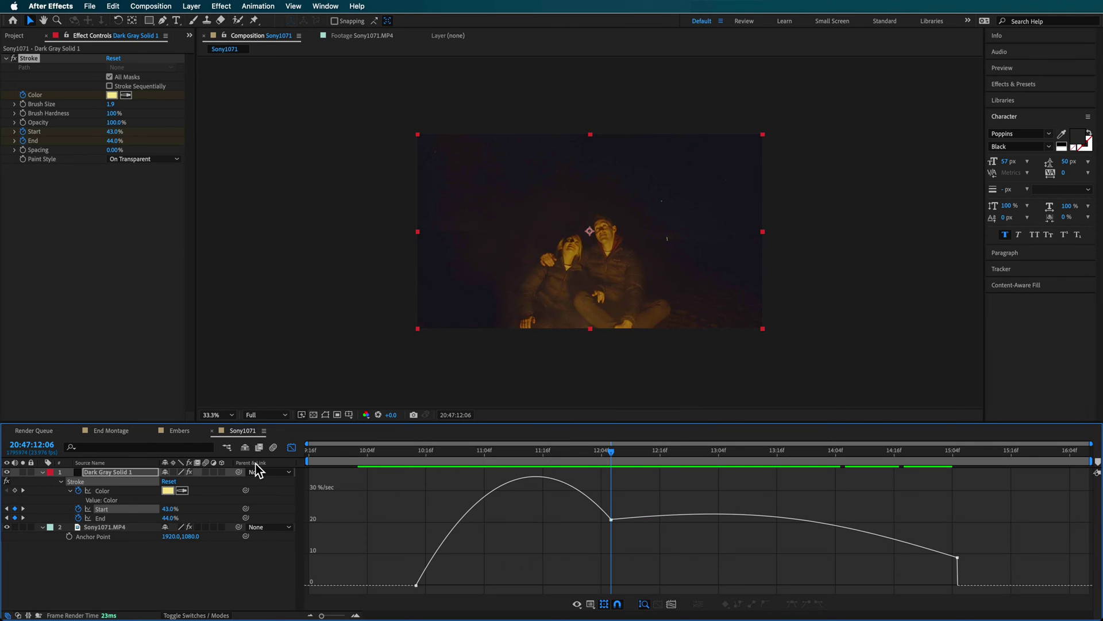
pyautogui.click(292, 447)
pyautogui.moveTo(632, 509); pyautogui.dragTo(594, 537)
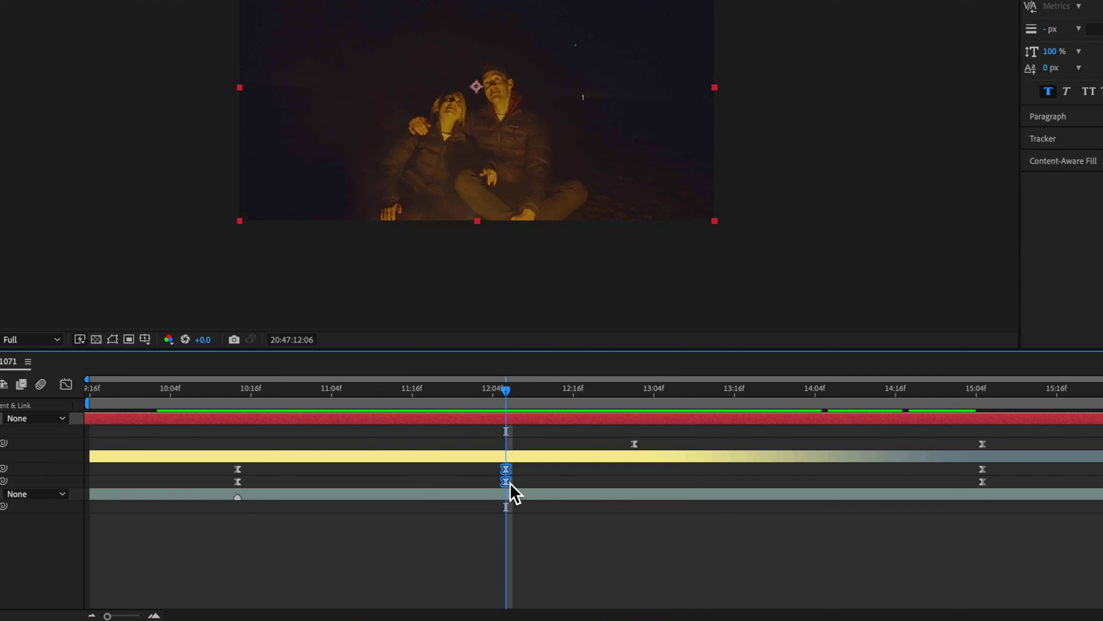
# Set the 12:04f Start and End keyframes to Continuous Bezier temporal interpolation.
pyautogui.rightClick(613, 518)
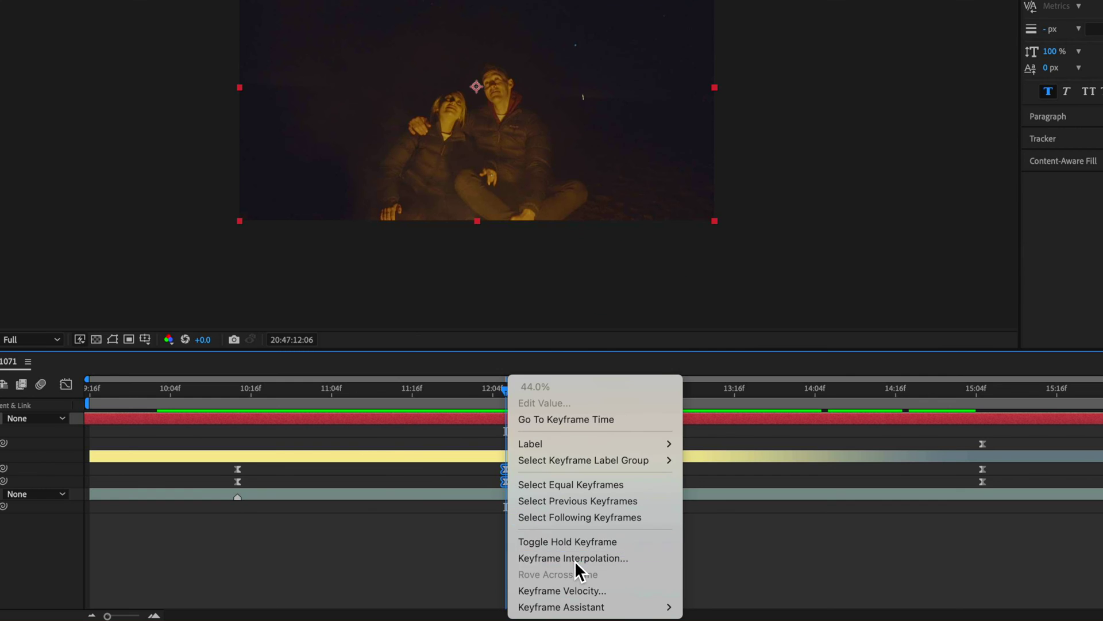
pyautogui.click(574, 558)
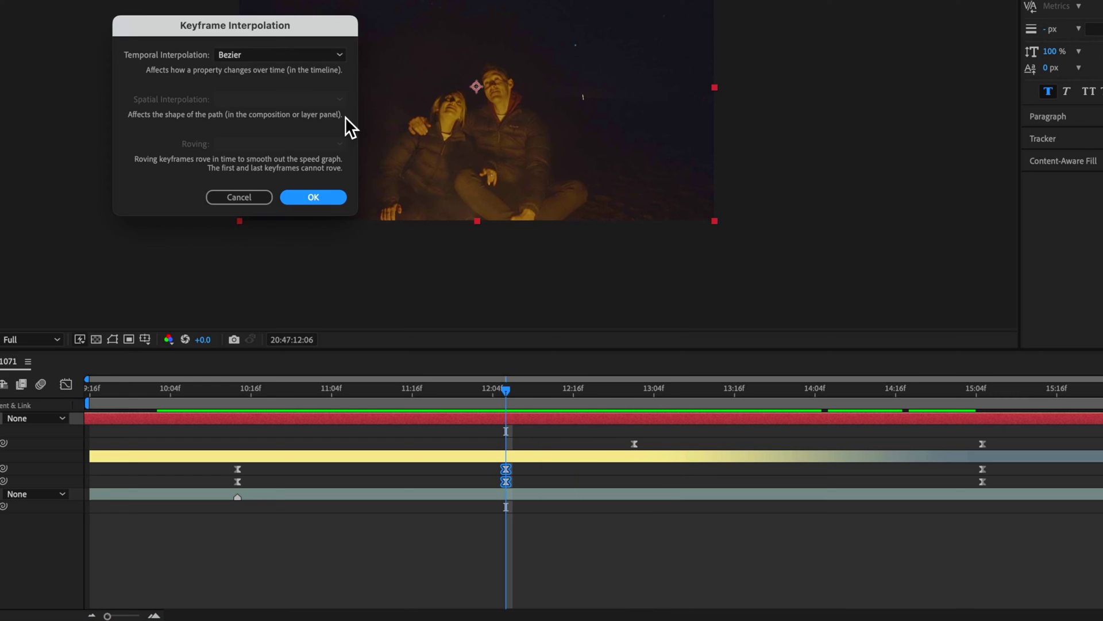
pyautogui.click(277, 55)
pyautogui.click(271, 120)
pyautogui.click(283, 197)
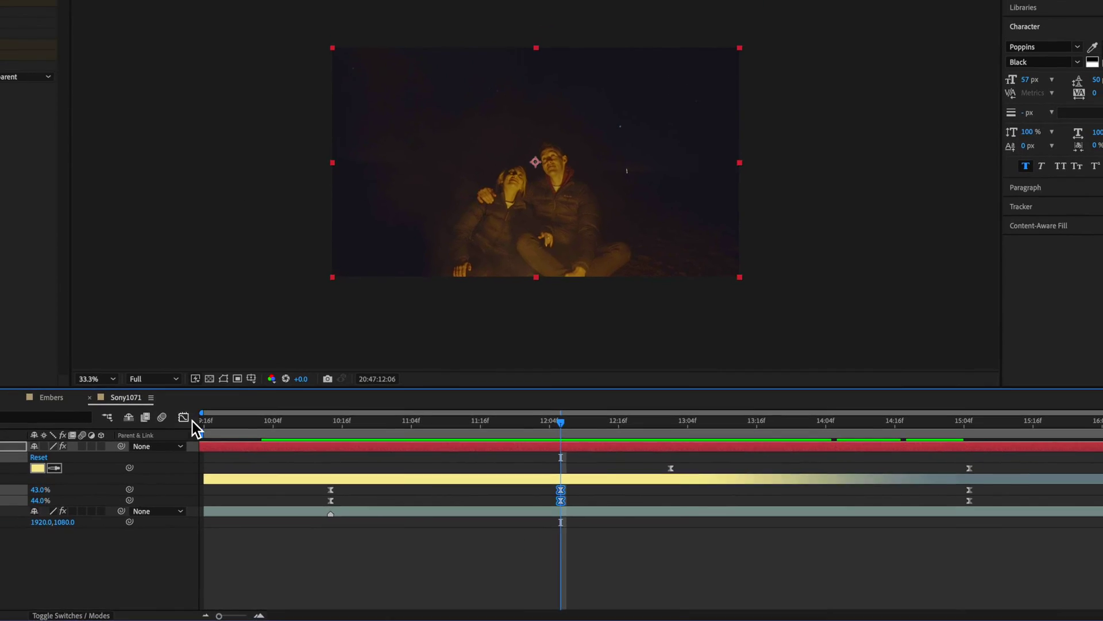
# Inspect the Start and End speed curves in the Graph Editor, then return to layer bars at 11:01.
pyautogui.click(190, 419)
pyautogui.click(147, 547)
pyautogui.click(103, 509)
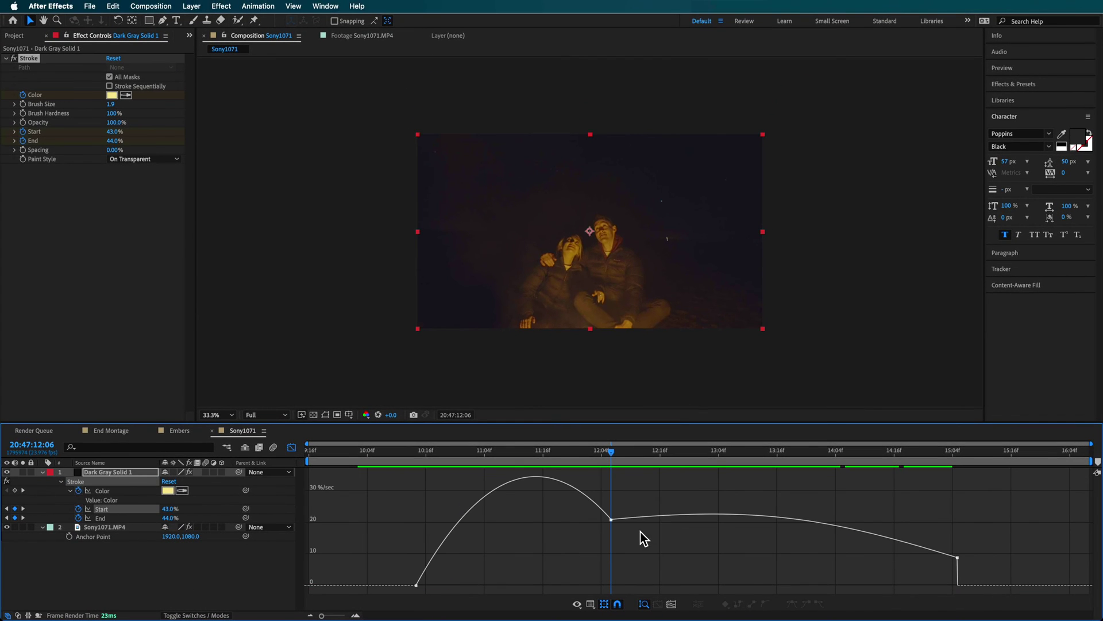
pyautogui.moveTo(612, 520)
pyautogui.mouseDown()
pyautogui.moveTo(614, 584)
pyautogui.moveTo(612, 522)
pyautogui.mouseUp()
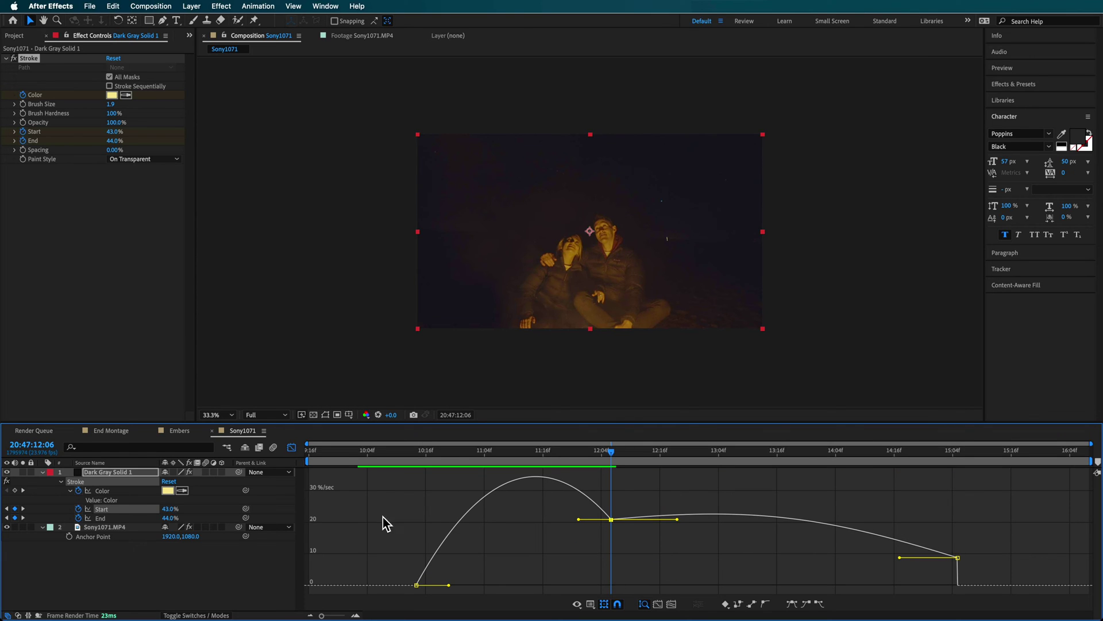
pyautogui.click(112, 518)
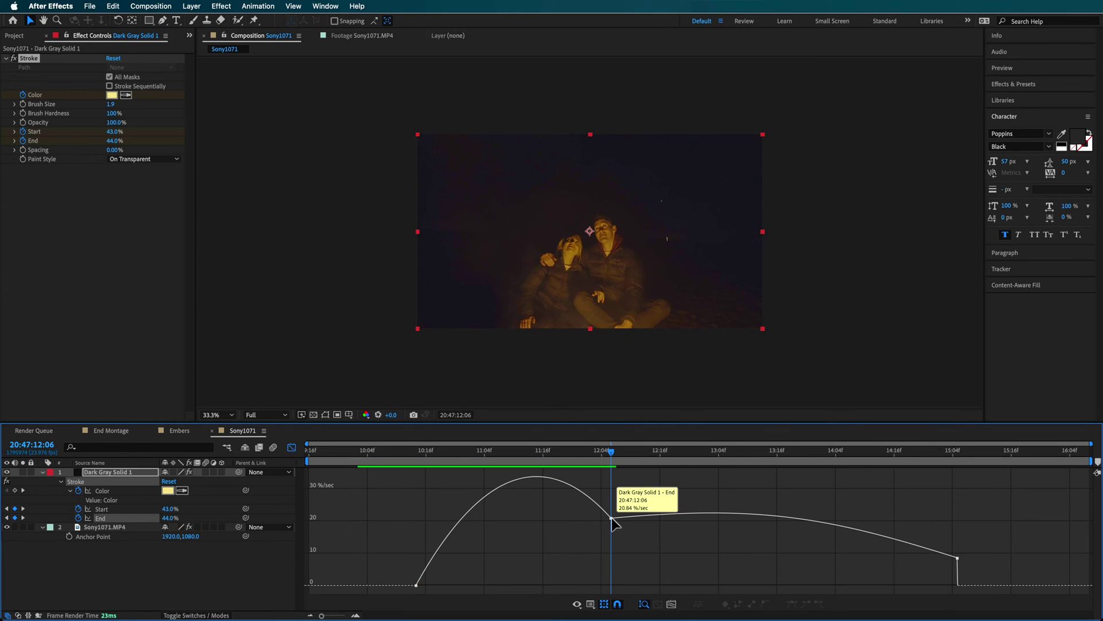
pyautogui.moveTo(611, 454); pyautogui.dragTo(469, 468)
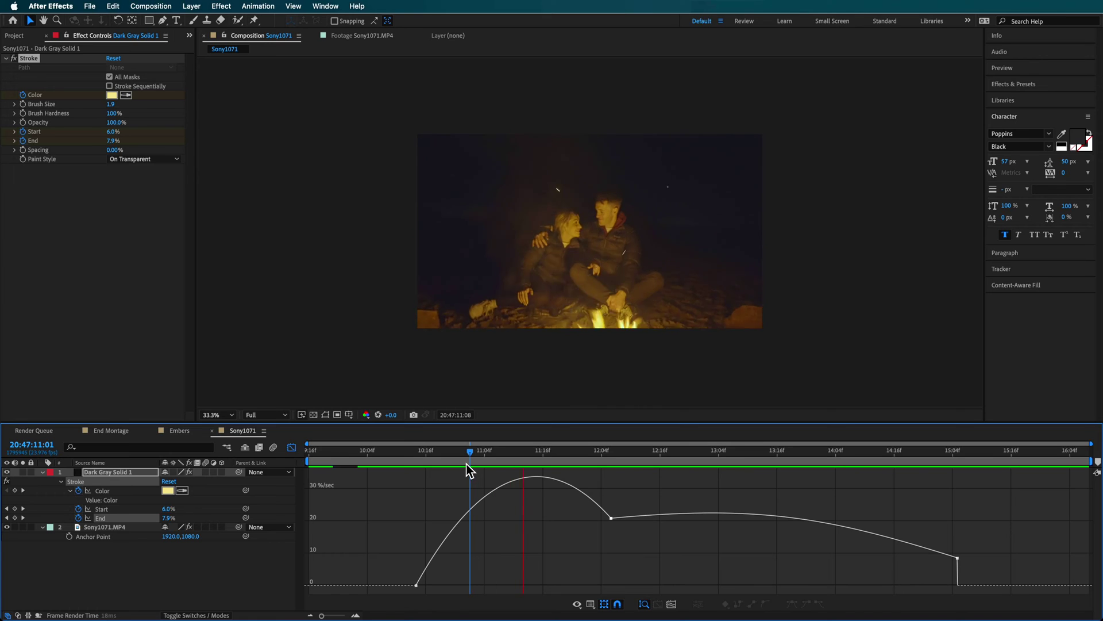
pyautogui.hotkey('shift', 'F3')
pyautogui.click(684, 454)
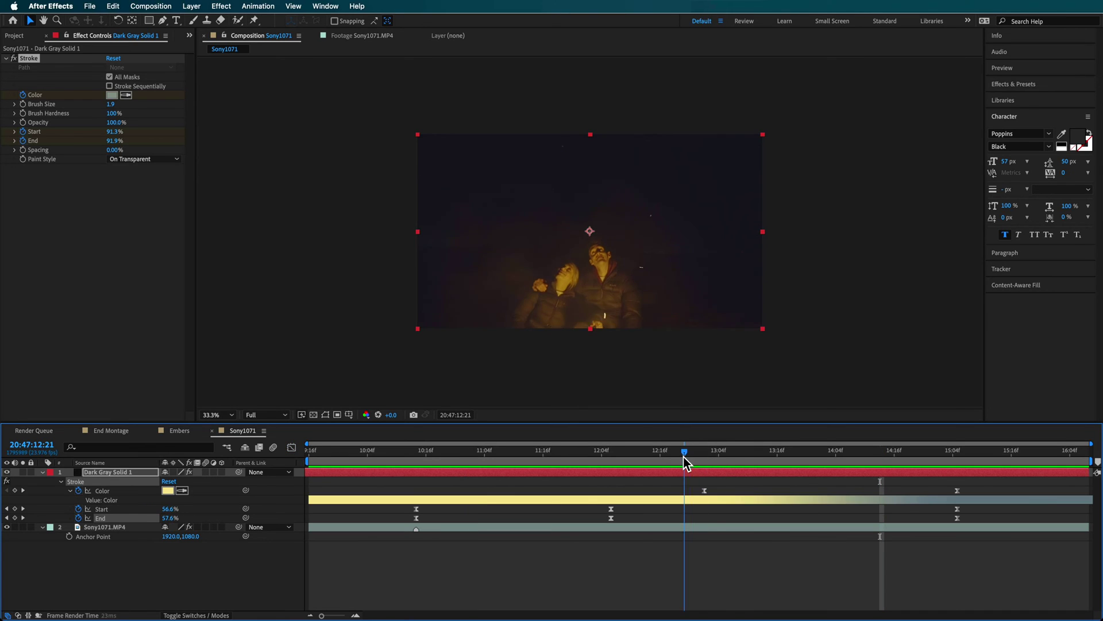
pyautogui.moveTo(684, 457); pyautogui.dragTo(714, 457)
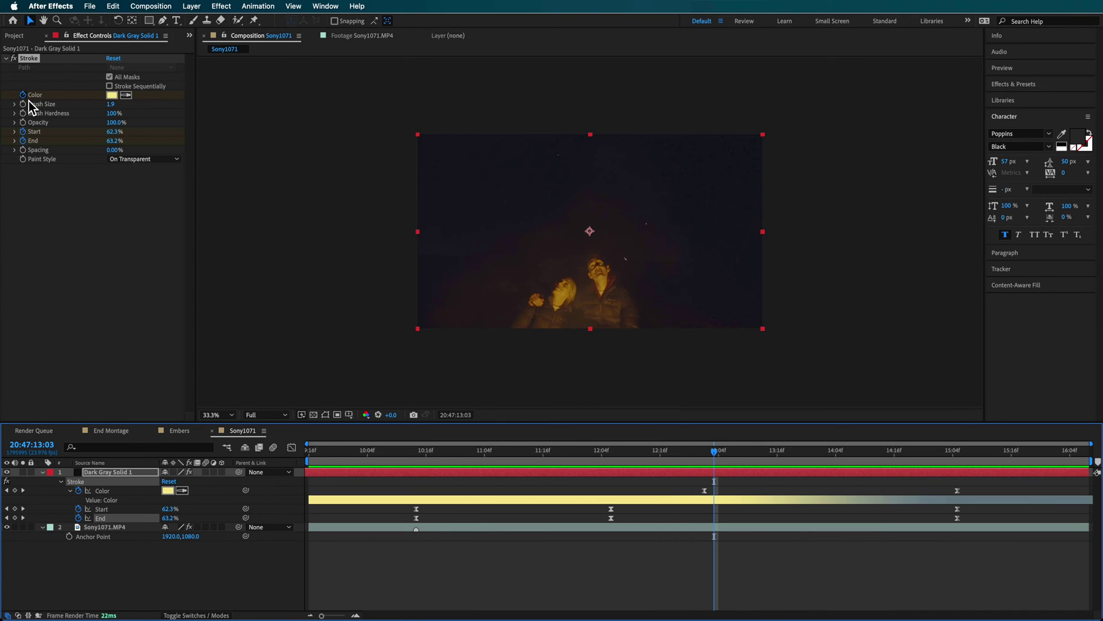
pyautogui.moveTo(715, 453); pyautogui.dragTo(854, 466)
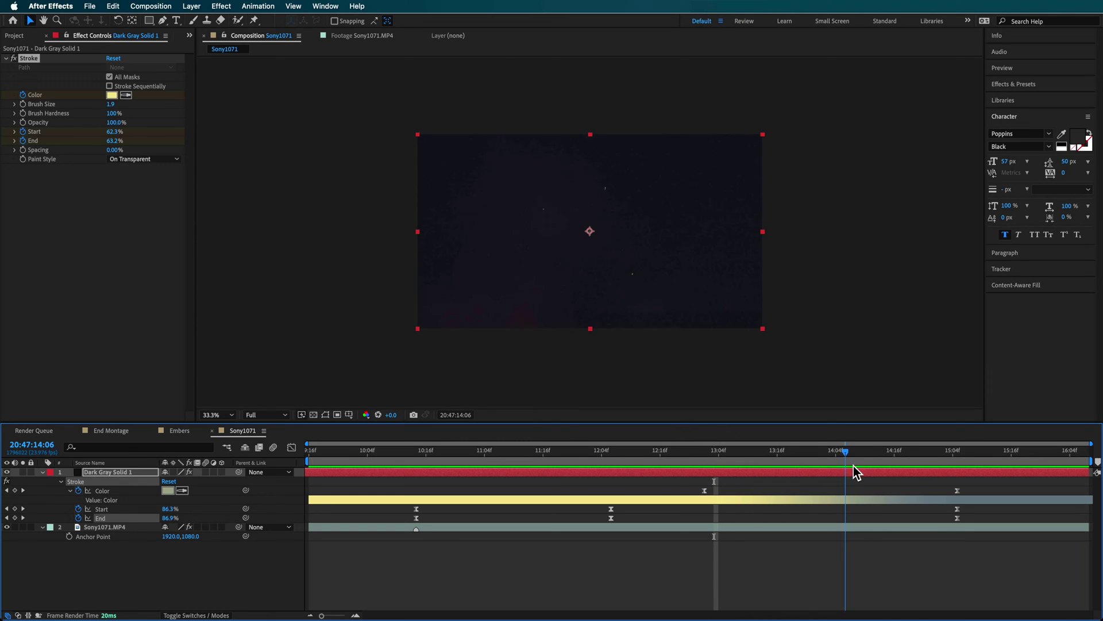
pyautogui.moveTo(953, 471); pyautogui.dragTo(963, 471)
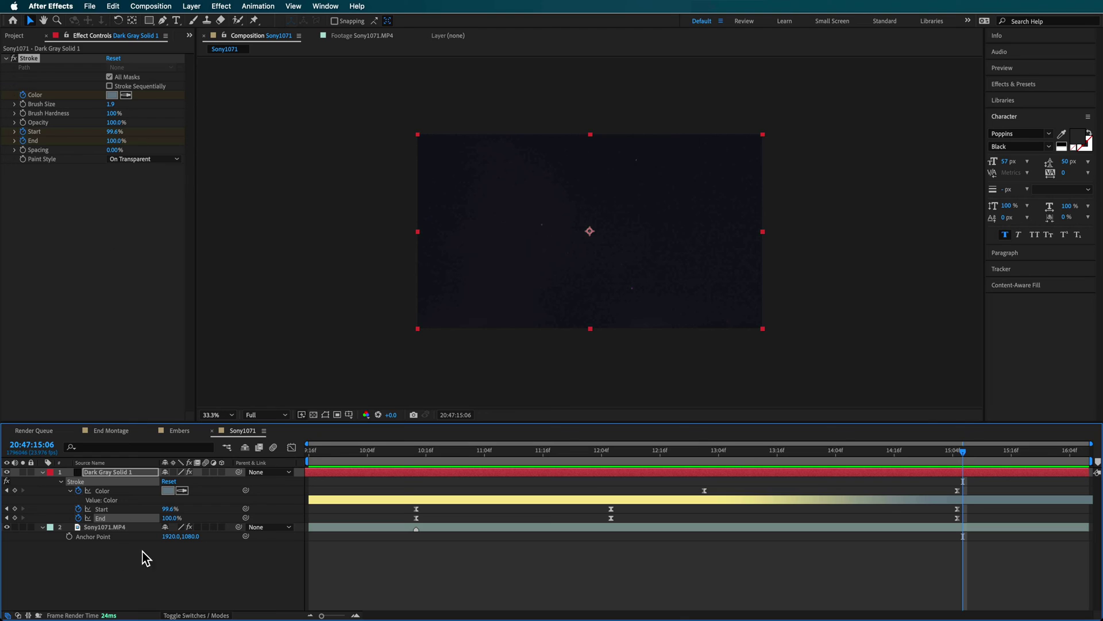
pyautogui.click(169, 490)
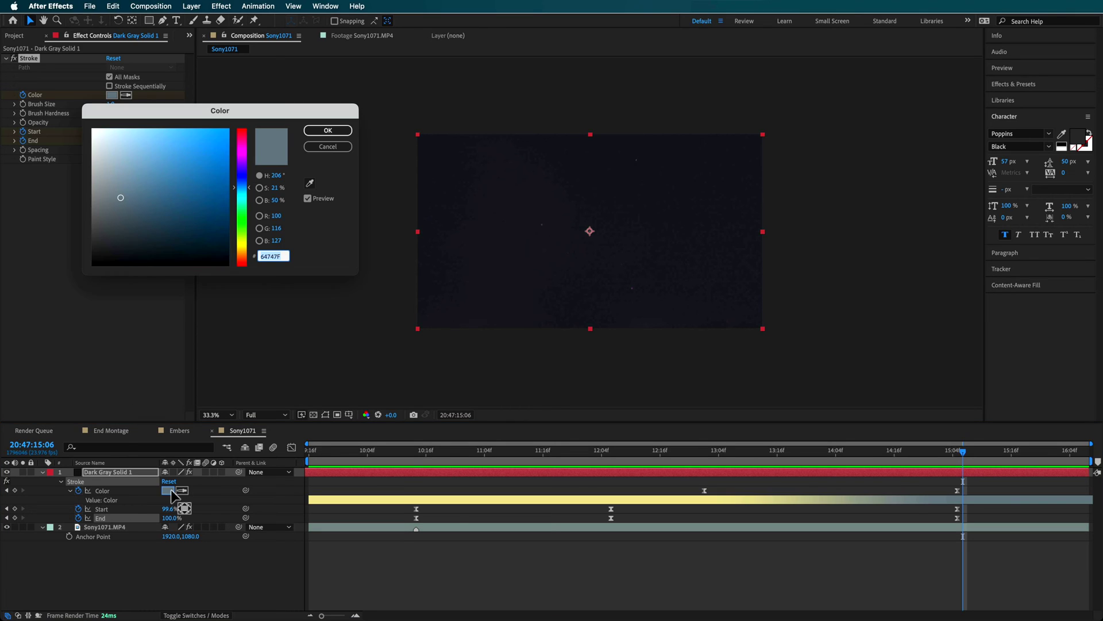
pyautogui.click(328, 147)
pyautogui.moveTo(836, 458); pyautogui.dragTo(382, 478)
pyautogui.press('space')
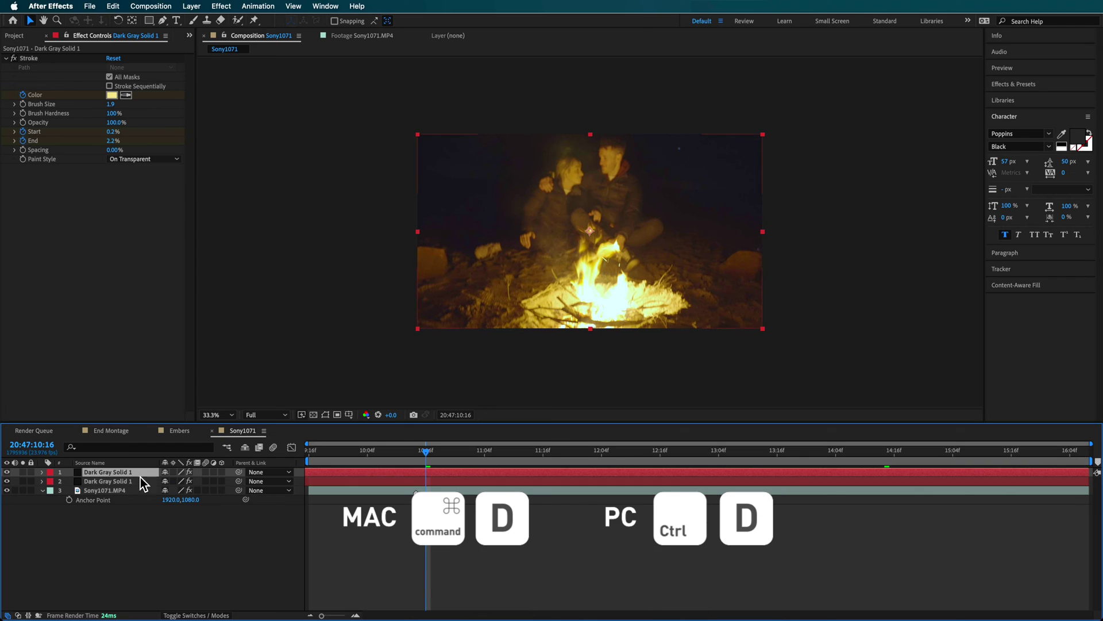
# Show the streak paths and move the duplicate path's end and middle points upward.
pyautogui.click(326, 415)
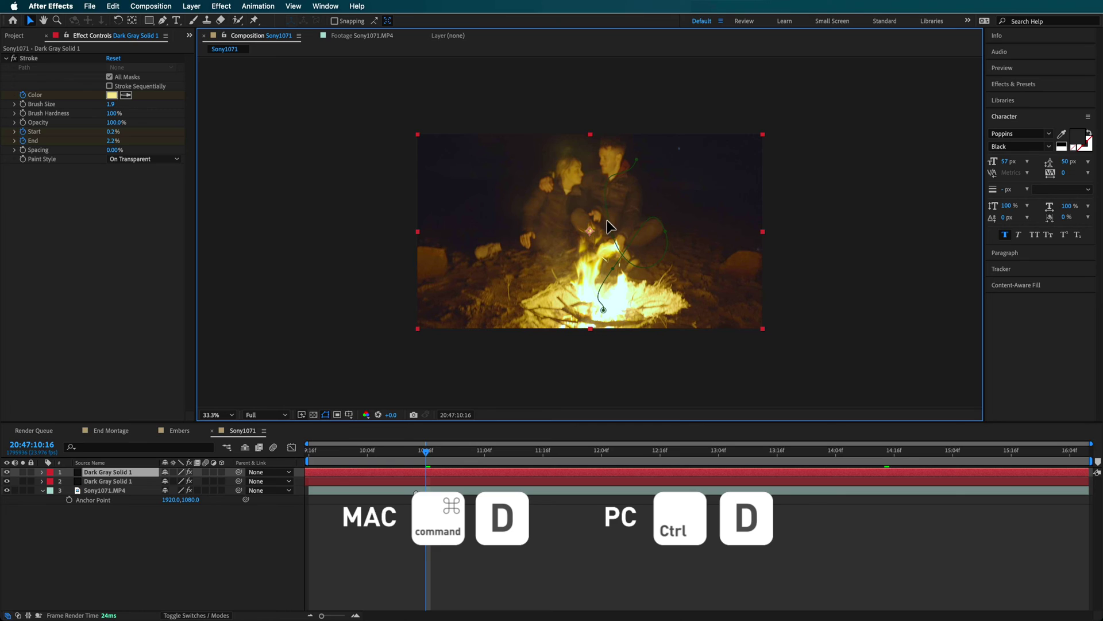
pyautogui.click(551, 228)
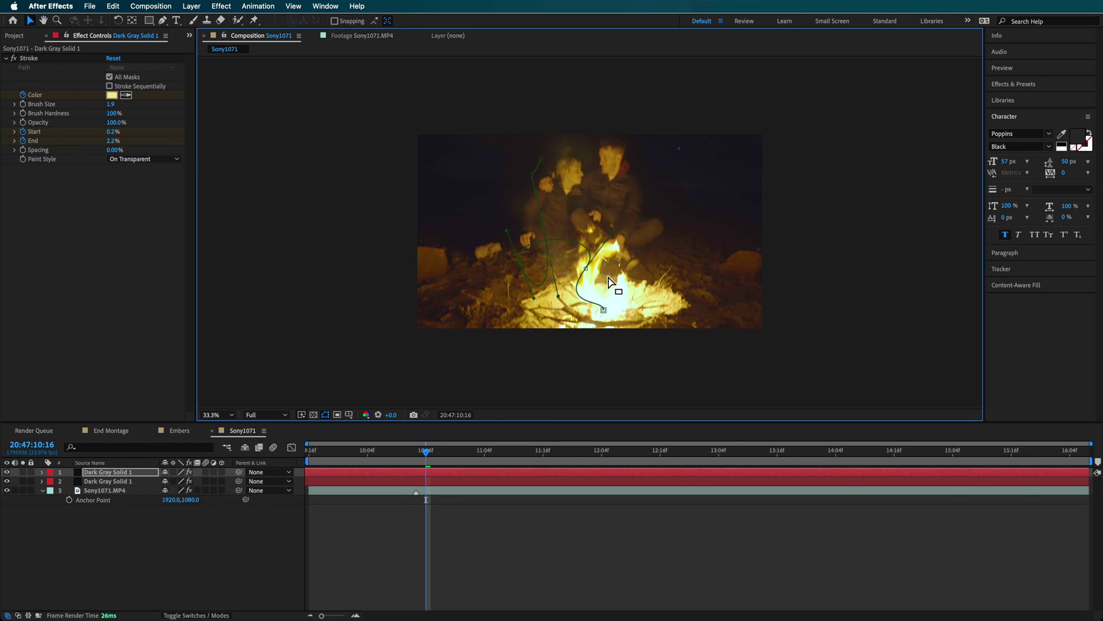
pyautogui.moveTo(603, 309); pyautogui.dragTo(603, 295)
pyautogui.moveTo(522, 264); pyautogui.dragTo(520, 215)
# Open the Embers composition and set the playhead to a frame with the sparks.
pyautogui.click(180, 430)
pyautogui.click(409, 452)
pyautogui.click(397, 551)
pyautogui.moveTo(409, 453); pyautogui.dragTo(339, 457)
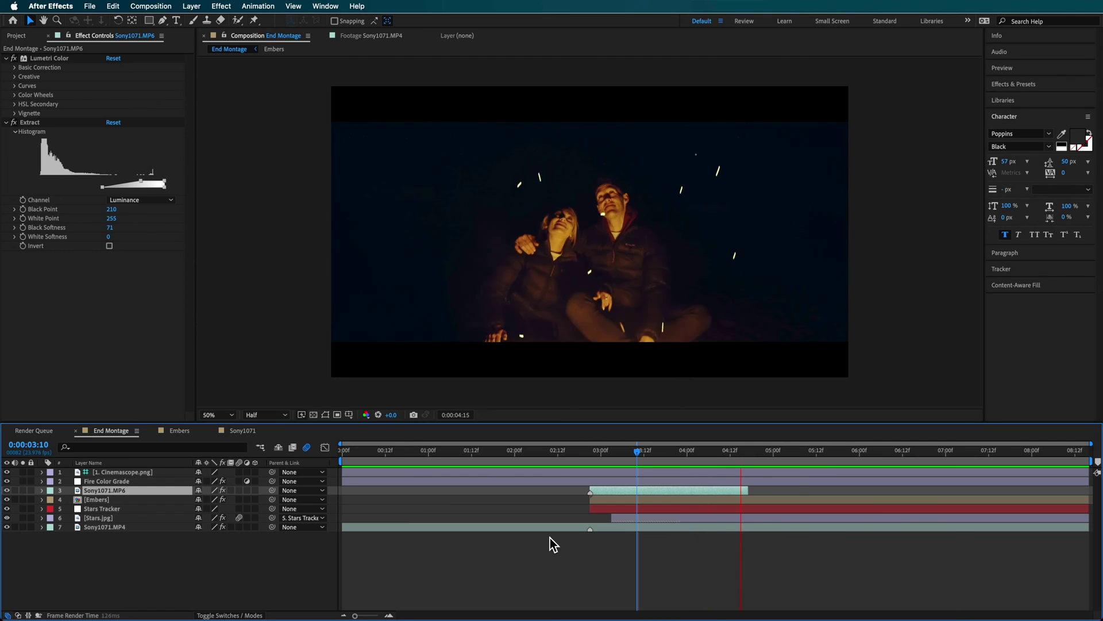
# Hide Sony1071.MP6, then duplicate Sony1071.MP4 and move the copy above the Embers layer.
pyautogui.moveTo(660, 456); pyautogui.dragTo(631, 470)
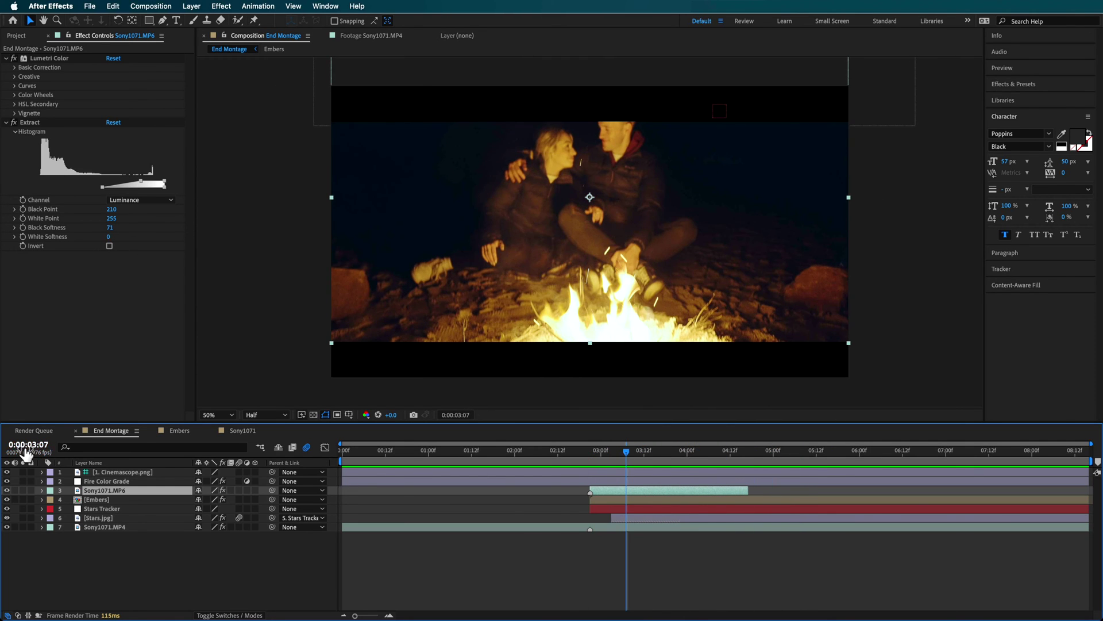
pyautogui.click(7, 491)
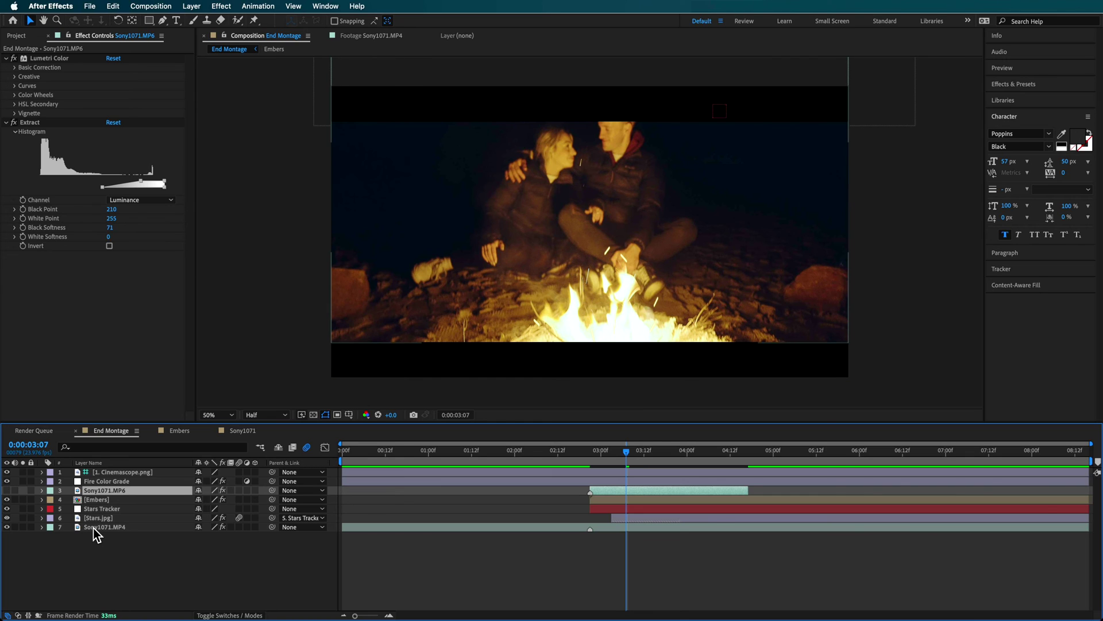
pyautogui.click(171, 529)
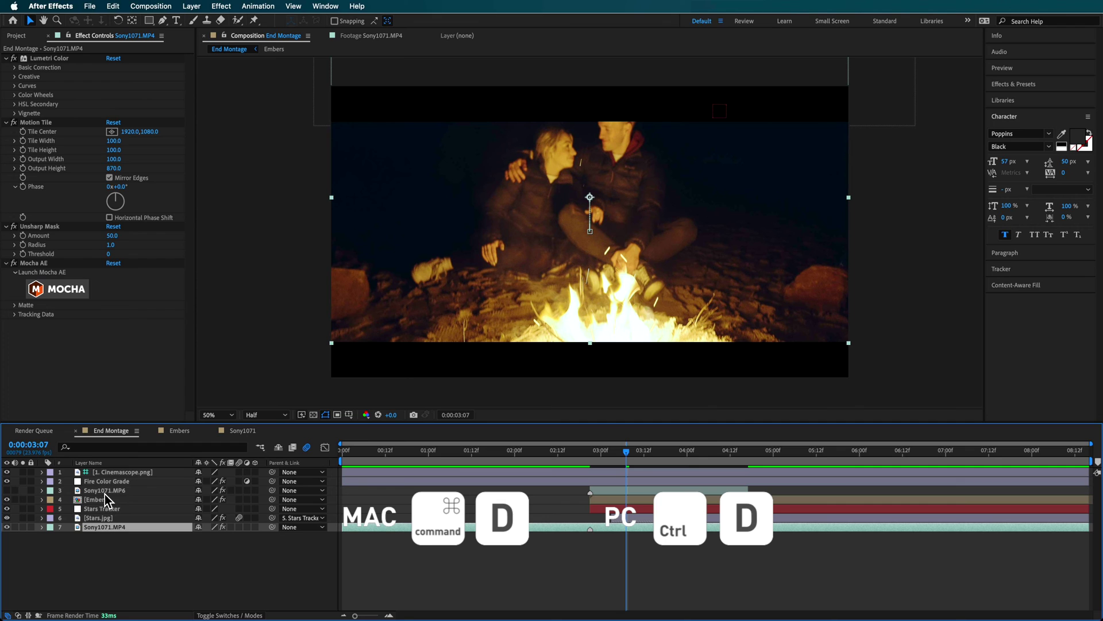
pyautogui.press('super+d')
pyautogui.moveTo(99, 528); pyautogui.dragTo(98, 495)
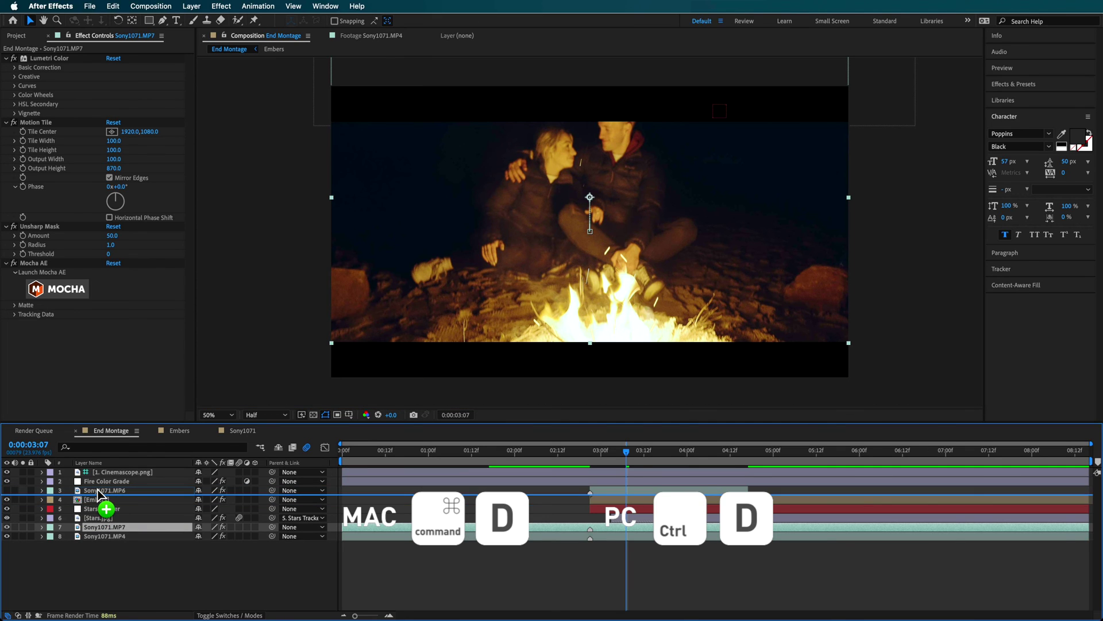
# Select the Sony1071.MP6 layer and return to the 03:03 frame.
pyautogui.moveTo(623, 457)
pyautogui.mouseDown()
pyautogui.moveTo(637, 460)
pyautogui.moveTo(568, 458)
pyautogui.moveTo(625, 468)
pyautogui.moveTo(612, 470)
pyautogui.mouseUp()
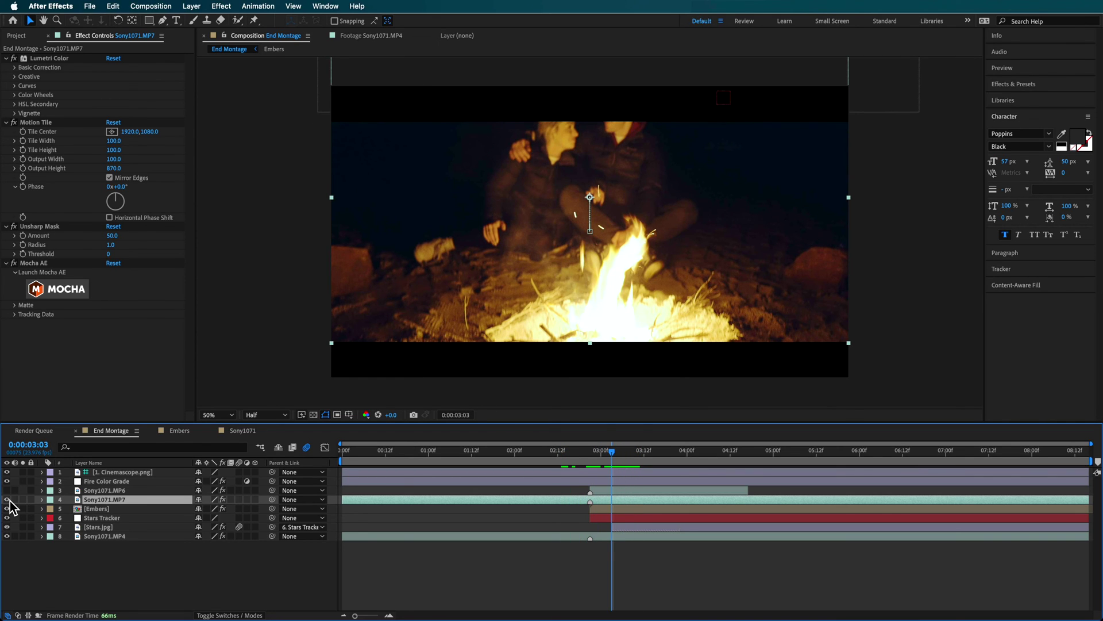
pyautogui.click(103, 491)
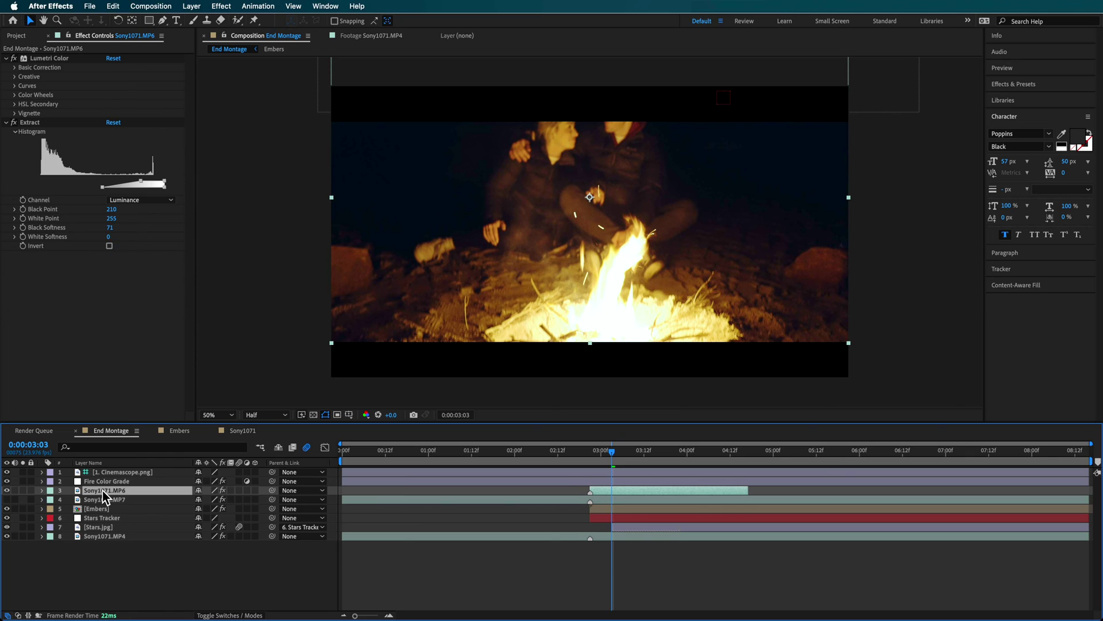
pyautogui.moveTo(619, 458)
pyautogui.mouseDown()
pyautogui.moveTo(597, 453)
pyautogui.moveTo(613, 456)
pyautogui.mouseUp()
pyautogui.click(54, 61)
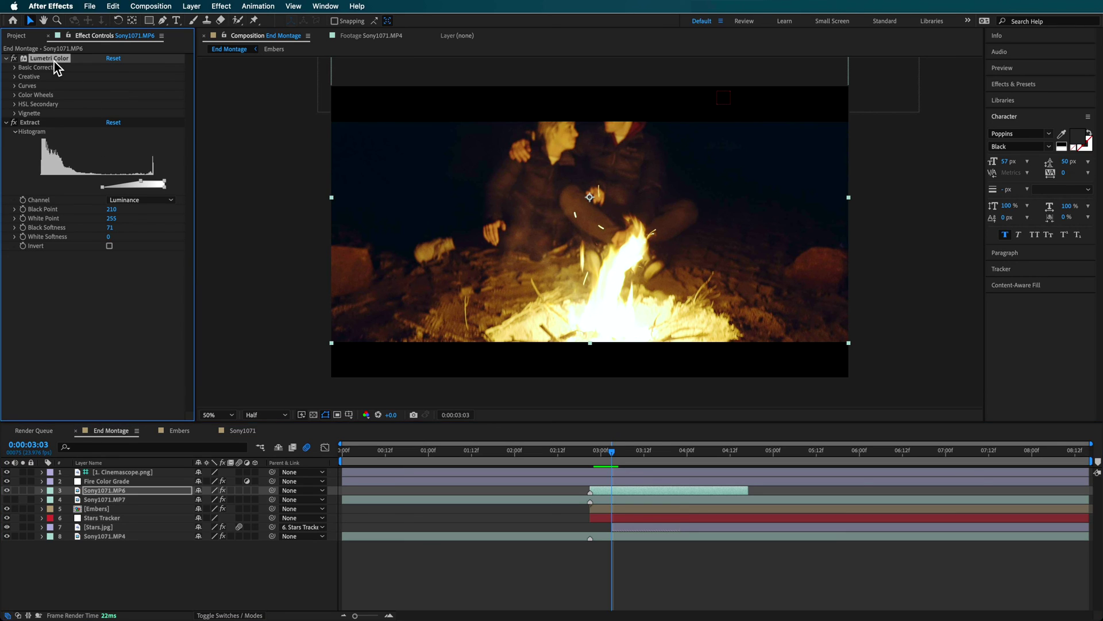
pyautogui.click(29, 127)
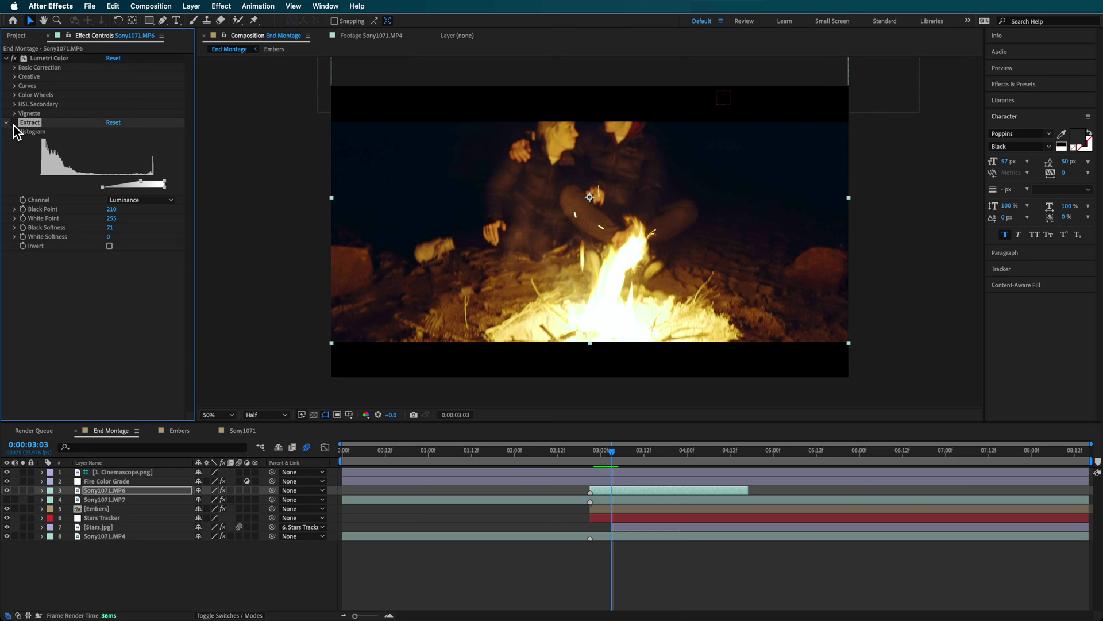
pyautogui.click(23, 490)
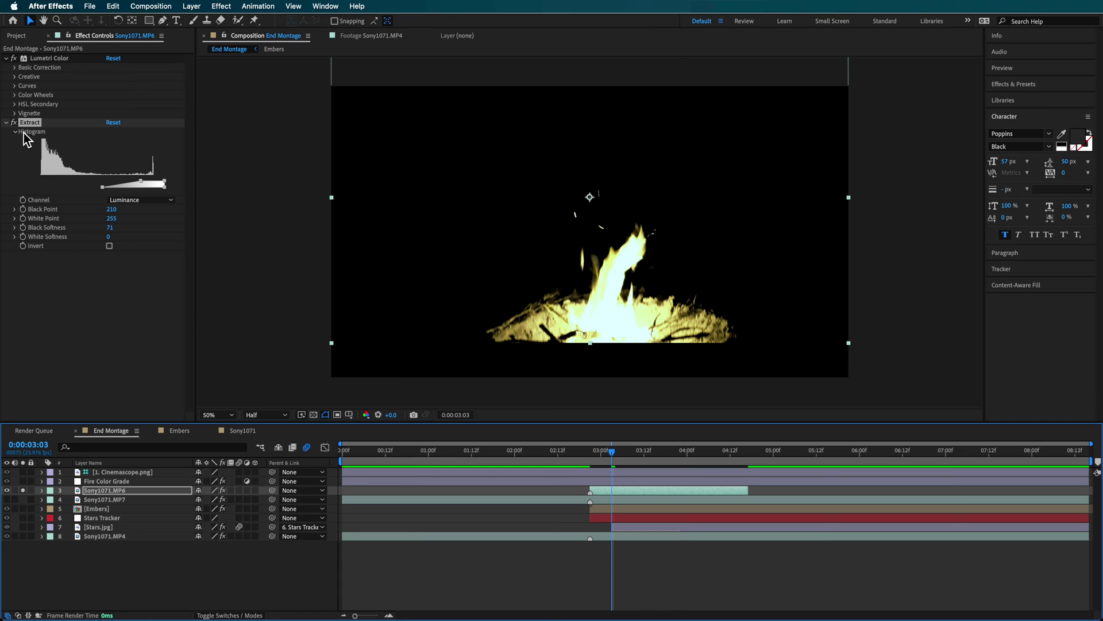
pyautogui.click(13, 123)
pyautogui.click(13, 122)
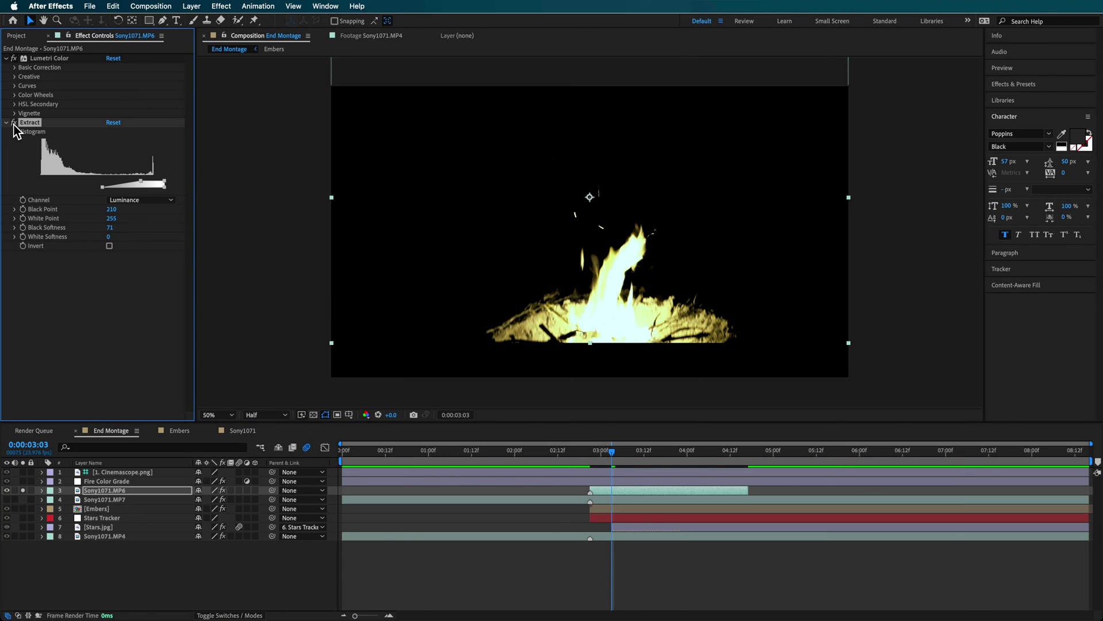
pyautogui.moveTo(635, 451); pyautogui.dragTo(606, 457)
pyautogui.click(23, 491)
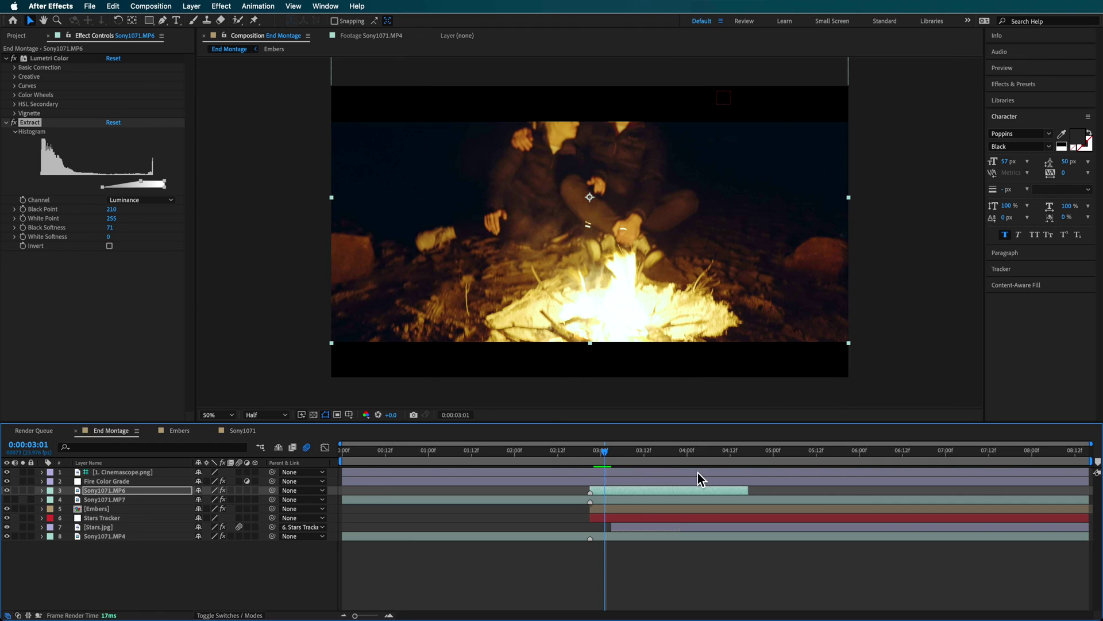